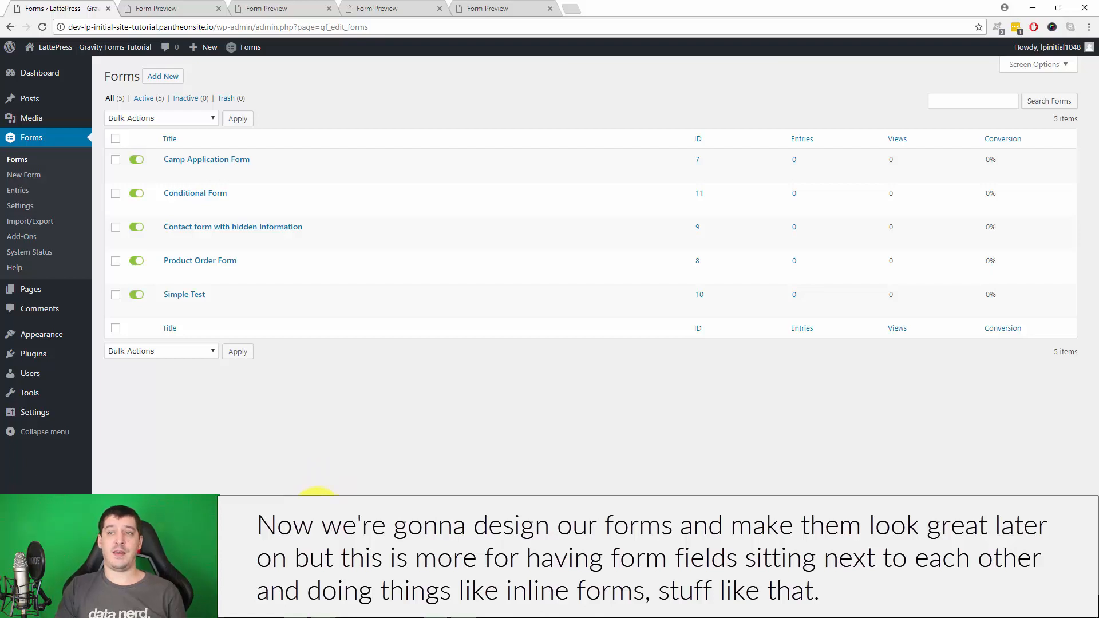
# Step: Create a new form titled "Styled Form"
pyautogui.click(163, 76)
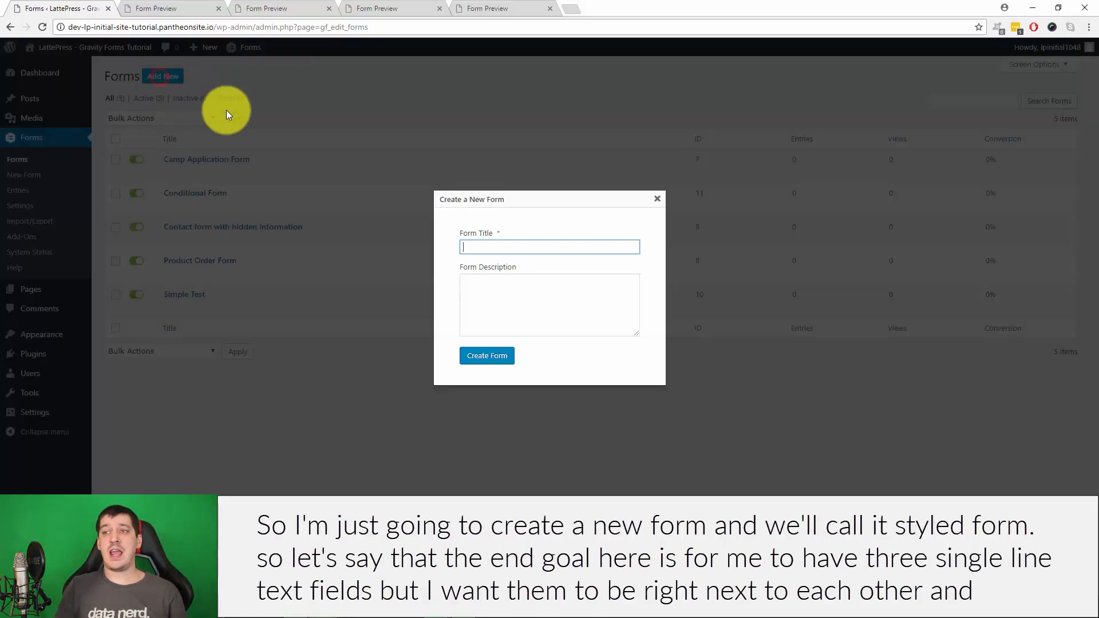
pyautogui.click(546, 247)
pyautogui.write('Styled Form')
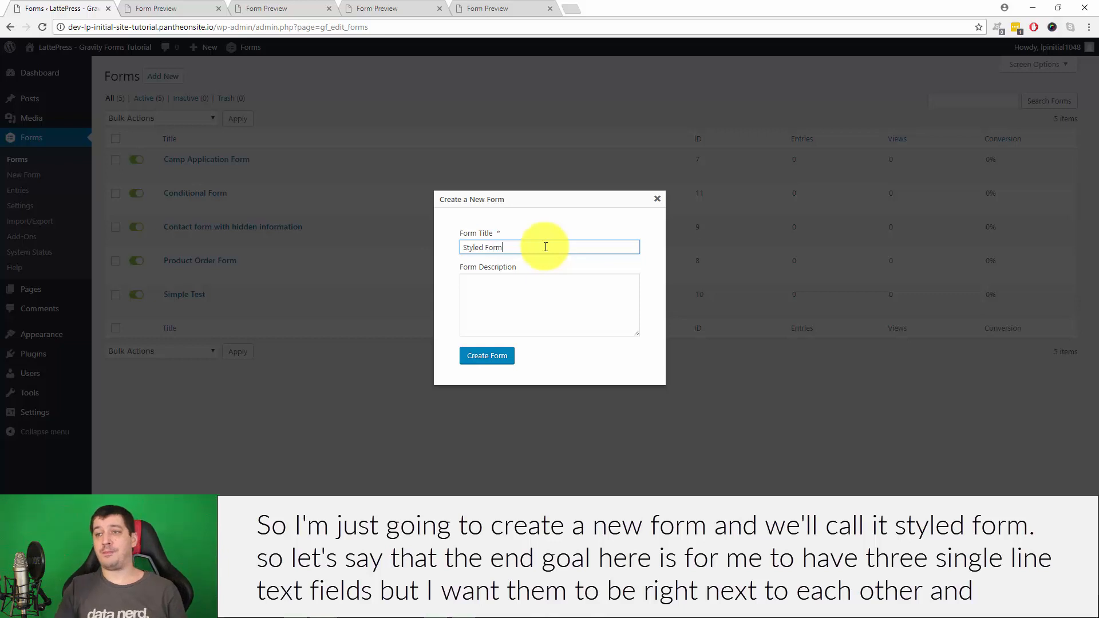
pyautogui.click(488, 357)
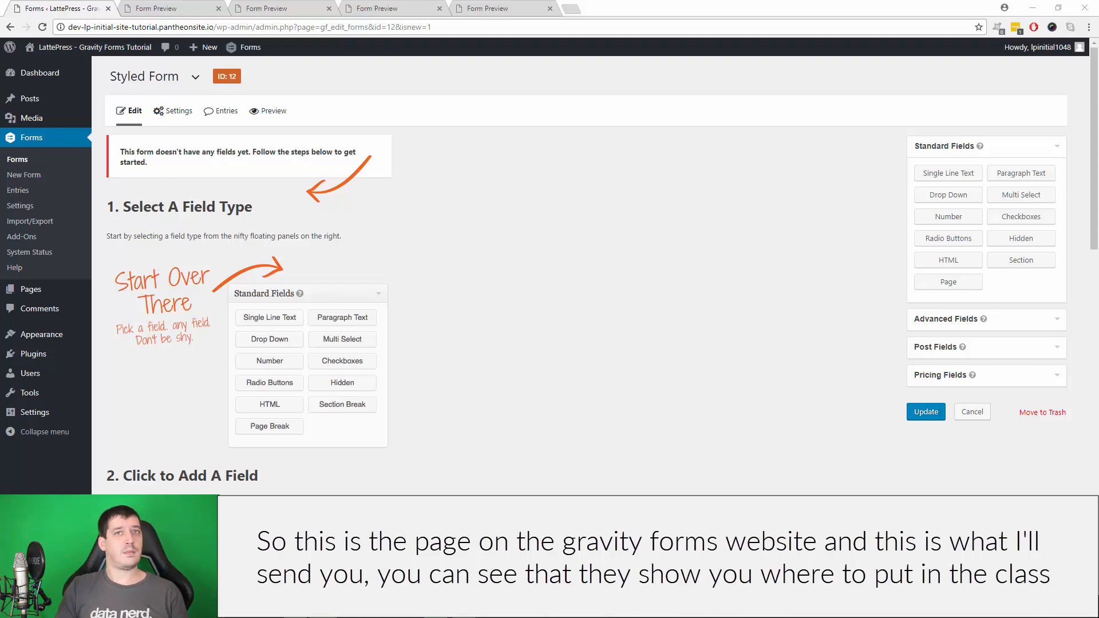
# Step: Bring up the Gravity Forms CSS Ready Classes page and examine where class names are entered and the two- and three-column layout examples
pyautogui.moveTo(0, 200); pyautogui.dragTo(184, 8)
pyautogui.scroll(-10, 180, 187)
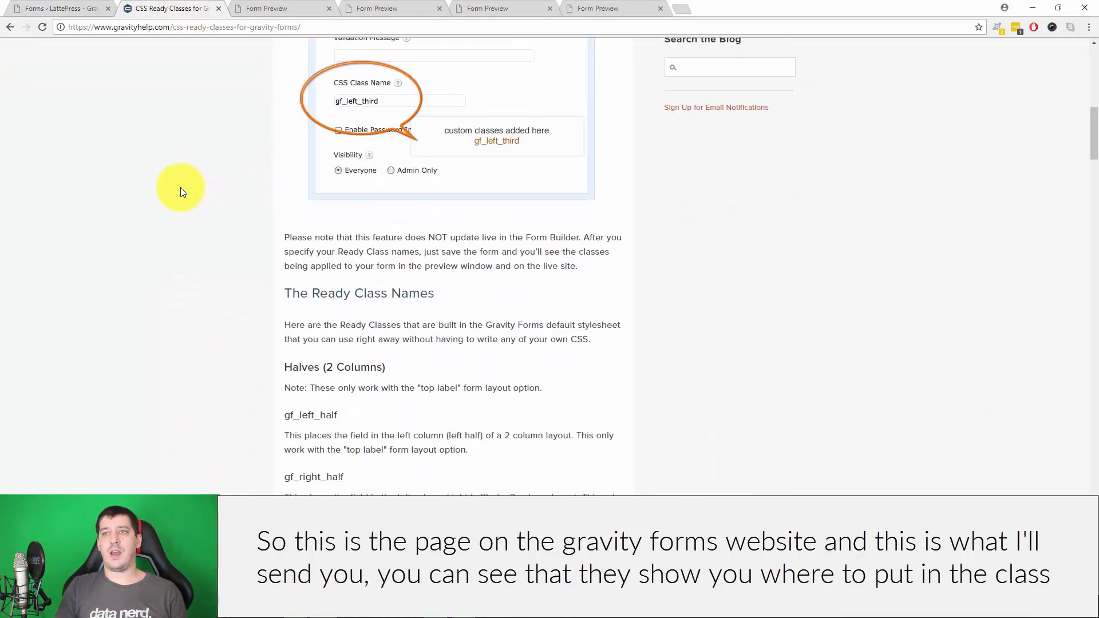
pyautogui.scroll(-8, 181, 188)
pyautogui.scroll(11, 186, 201)
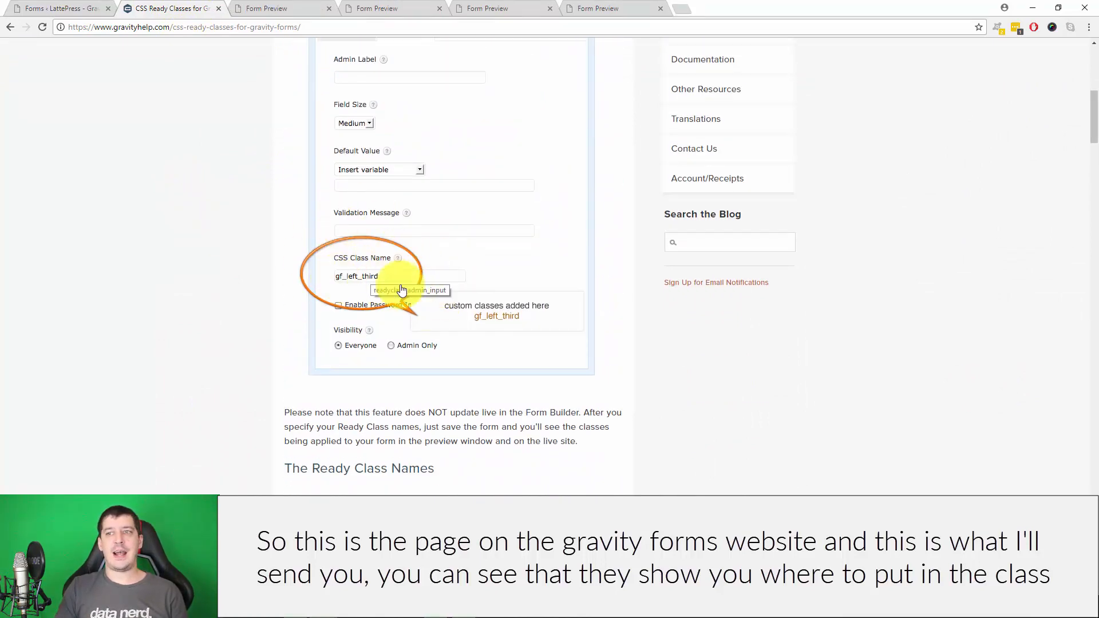
pyautogui.scroll(-3, 515, 288)
pyautogui.scroll(-3, 320, 326)
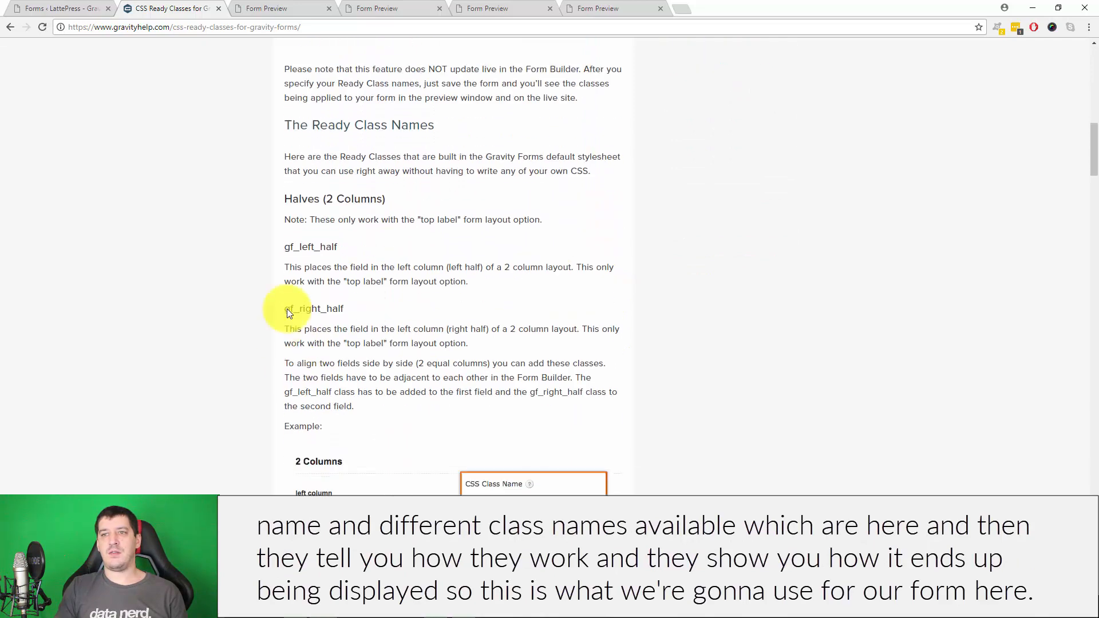
pyautogui.moveTo(287, 246); pyautogui.dragTo(381, 247)
pyautogui.click(437, 270)
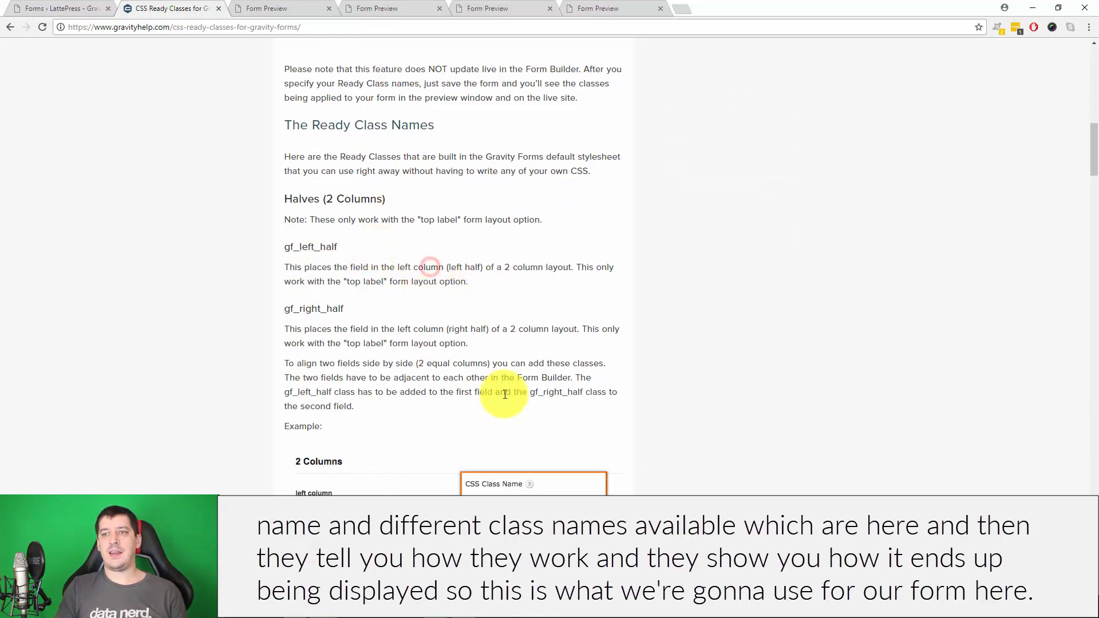
pyautogui.scroll(-3, 471, 387)
pyautogui.scroll(-15, 470, 388)
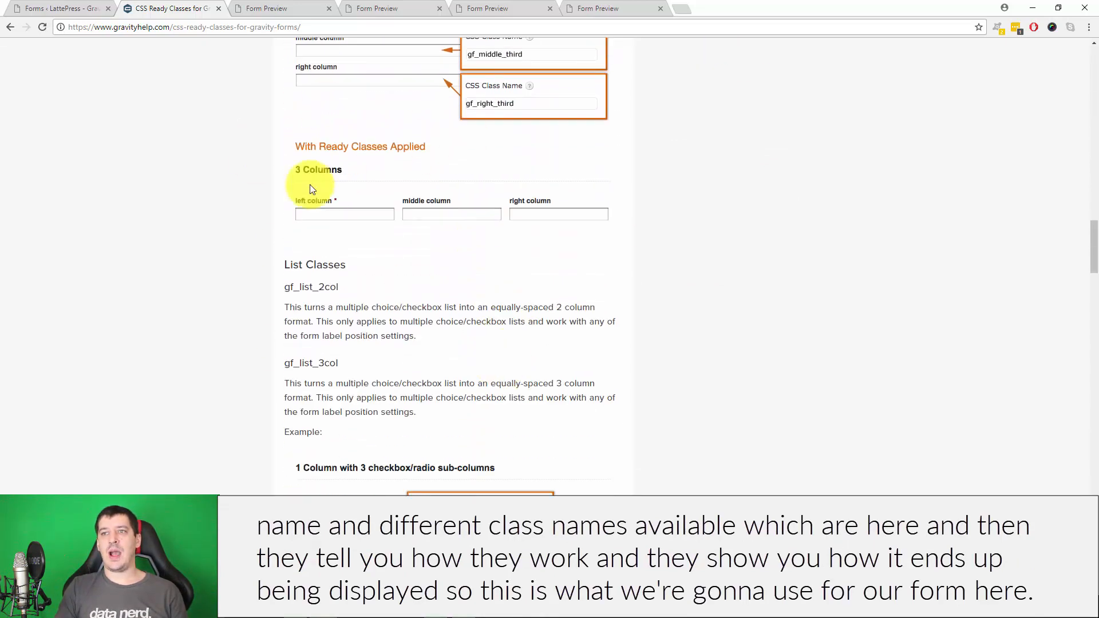
pyautogui.scroll(10, 555, 287)
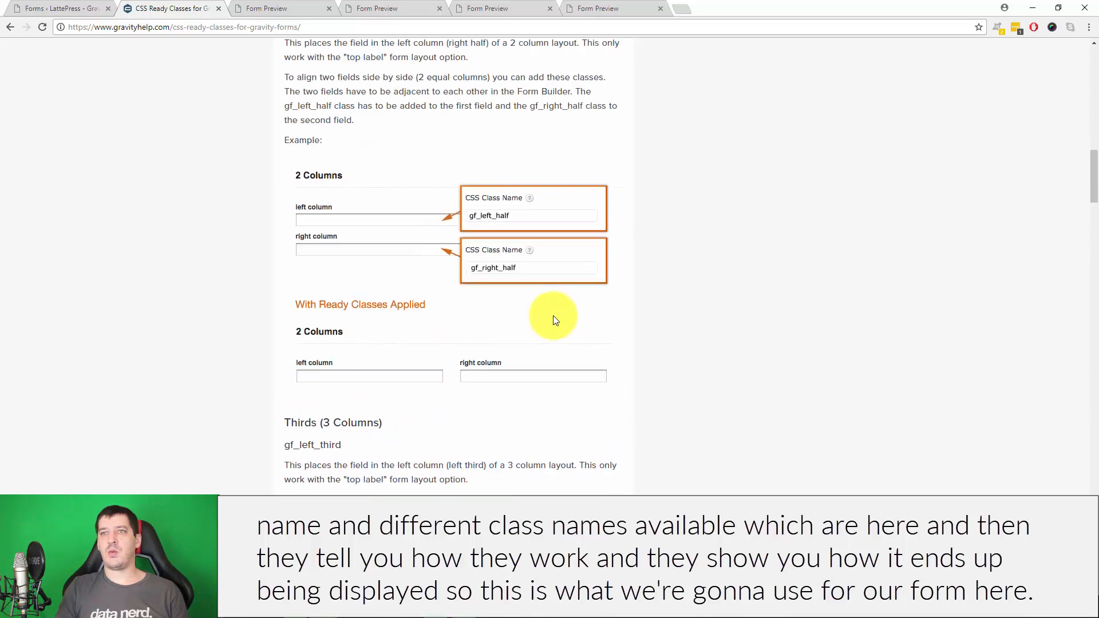
pyautogui.scroll(-3, 553, 315)
# Step: Close the Ready Classes page and all form preview pages, leaving only the Styled Form editor open
pyautogui.click(219, 8)
pyautogui.click(218, 8)
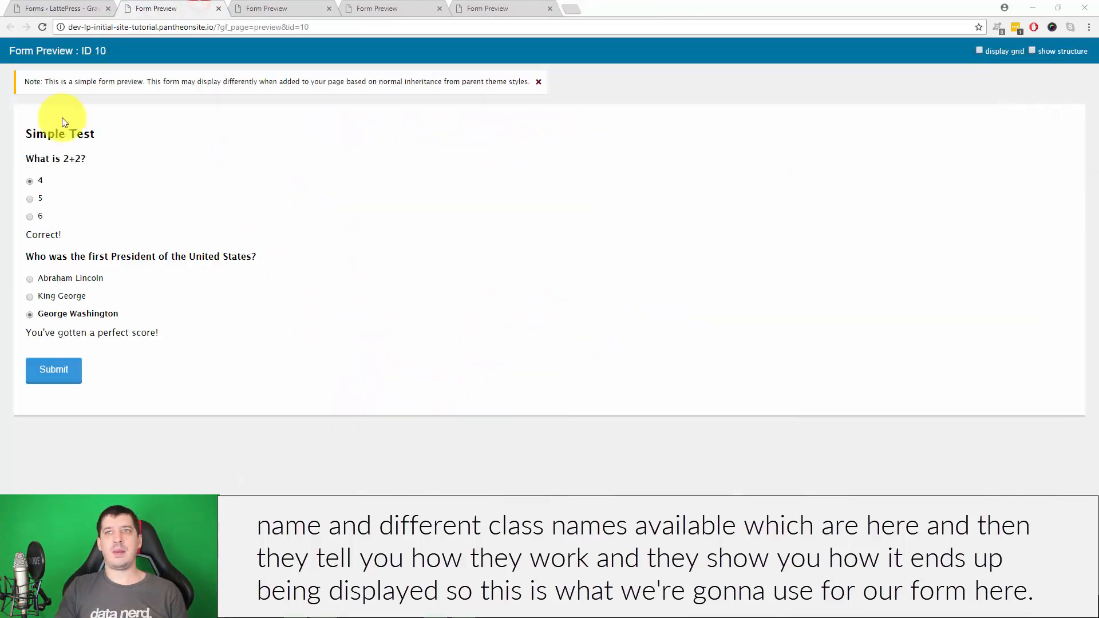
pyautogui.click(102, 4)
pyautogui.rightClick(26, 7)
pyautogui.click(108, 117)
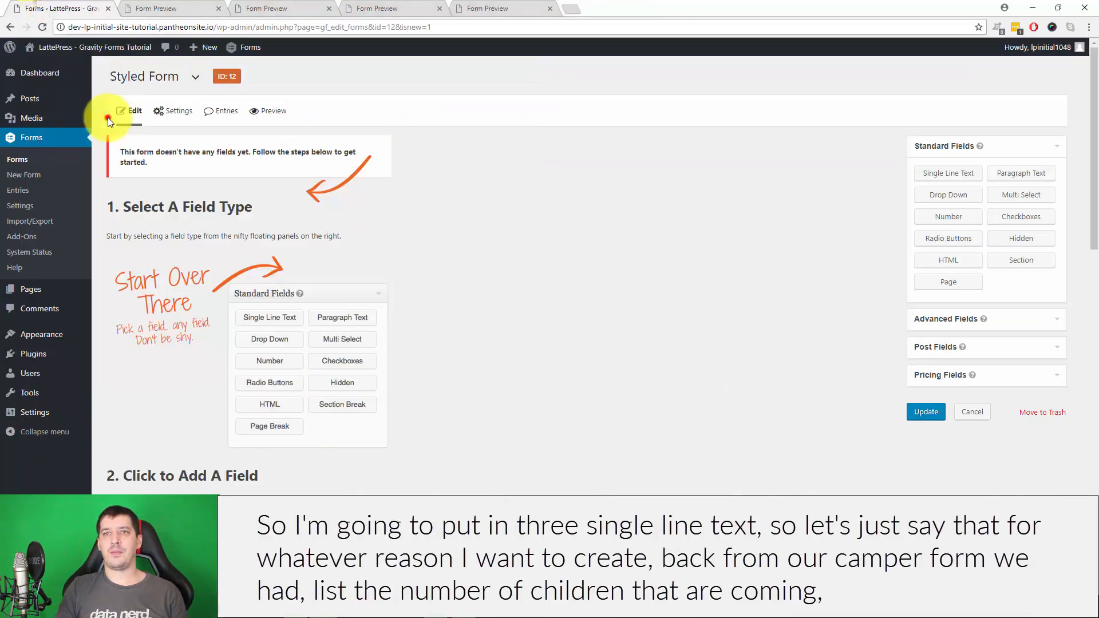
# Step: Add a Single Line Text field to the form and label it "First Name"
pyautogui.click(942, 175)
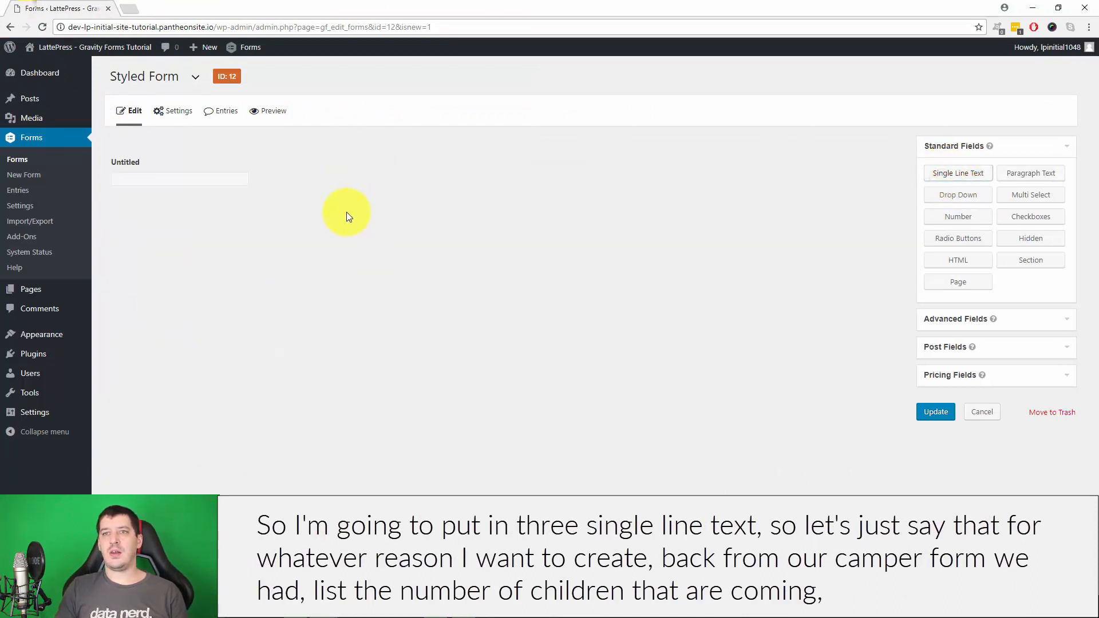
pyautogui.click(171, 161)
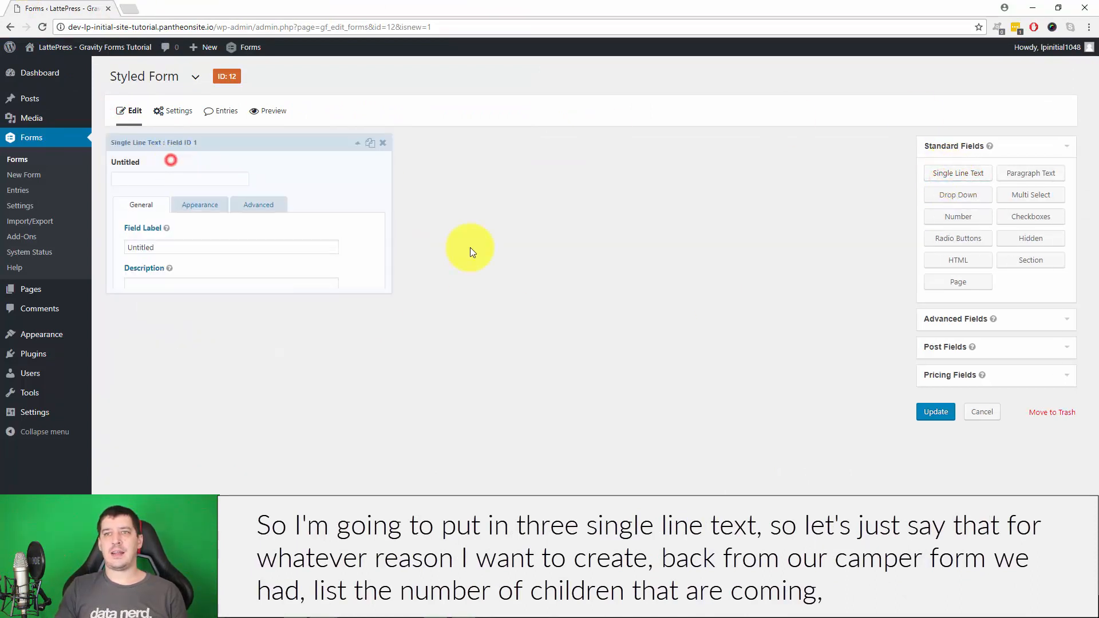
pyautogui.doubleClick(168, 250)
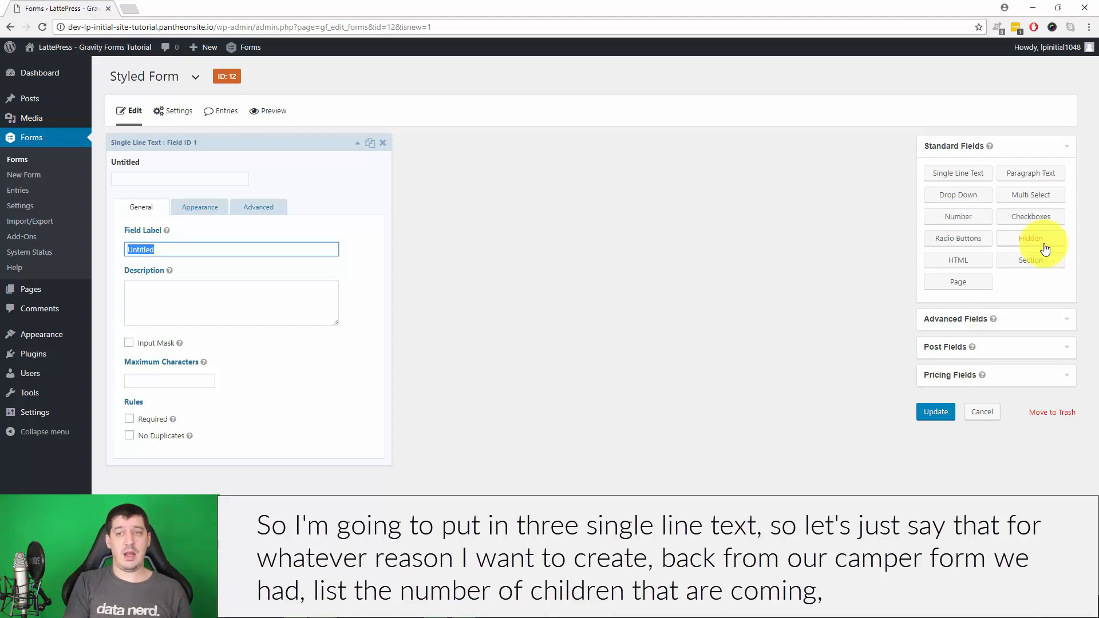
pyautogui.write('First Name')
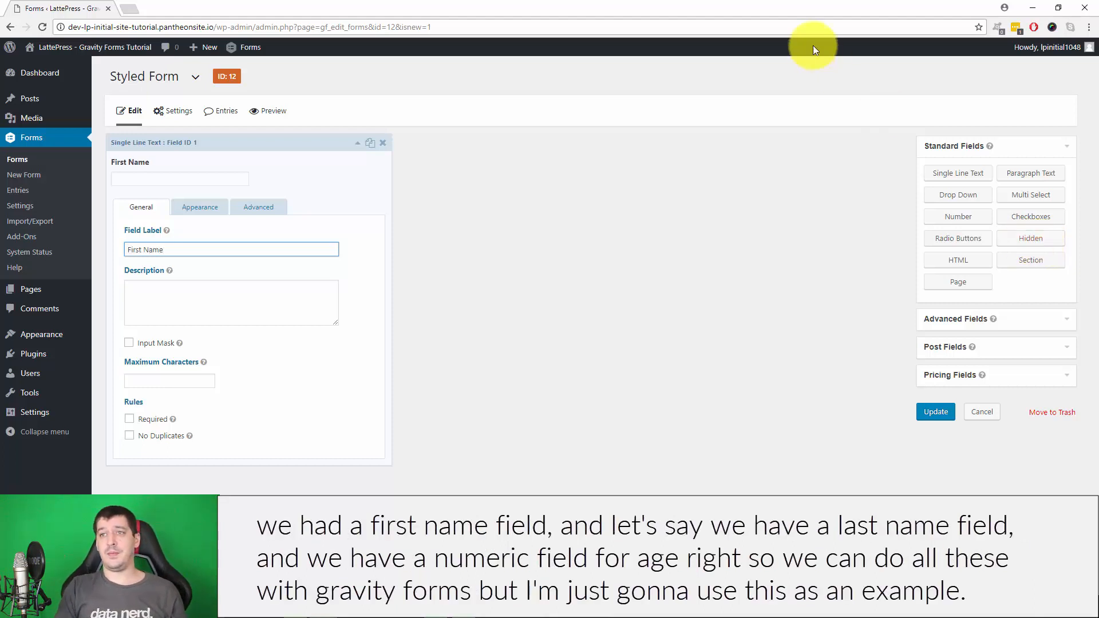
pyautogui.click(358, 143)
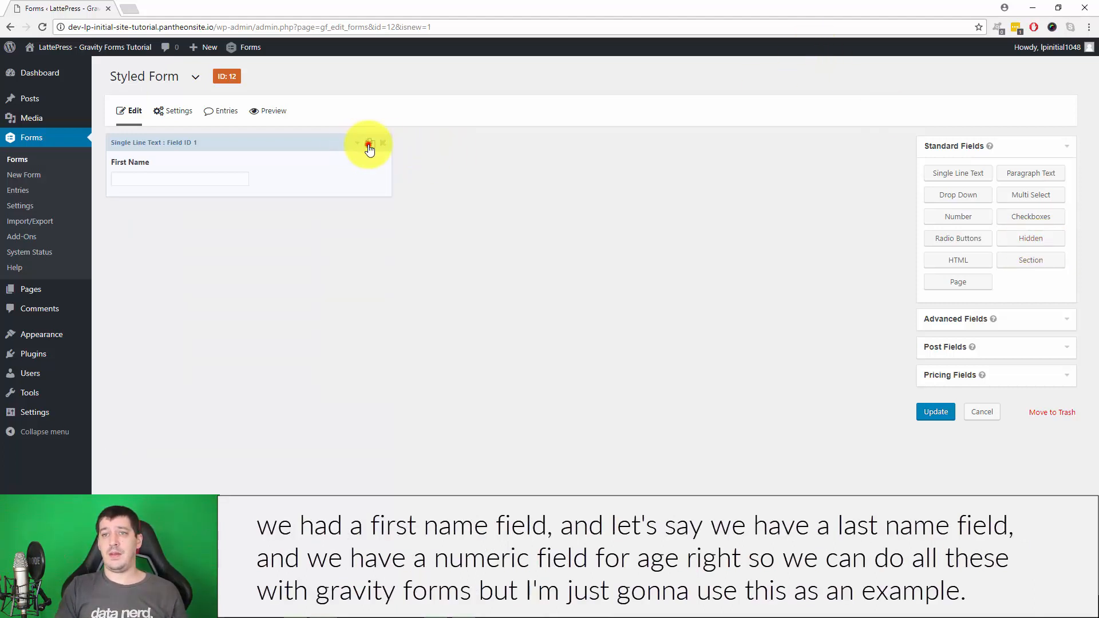
# Step: Duplicate the First Name field and label the copy "Last Name"
pyautogui.click(370, 144)
pyautogui.click(175, 237)
pyautogui.moveTo(180, 318); pyautogui.dragTo(86, 312)
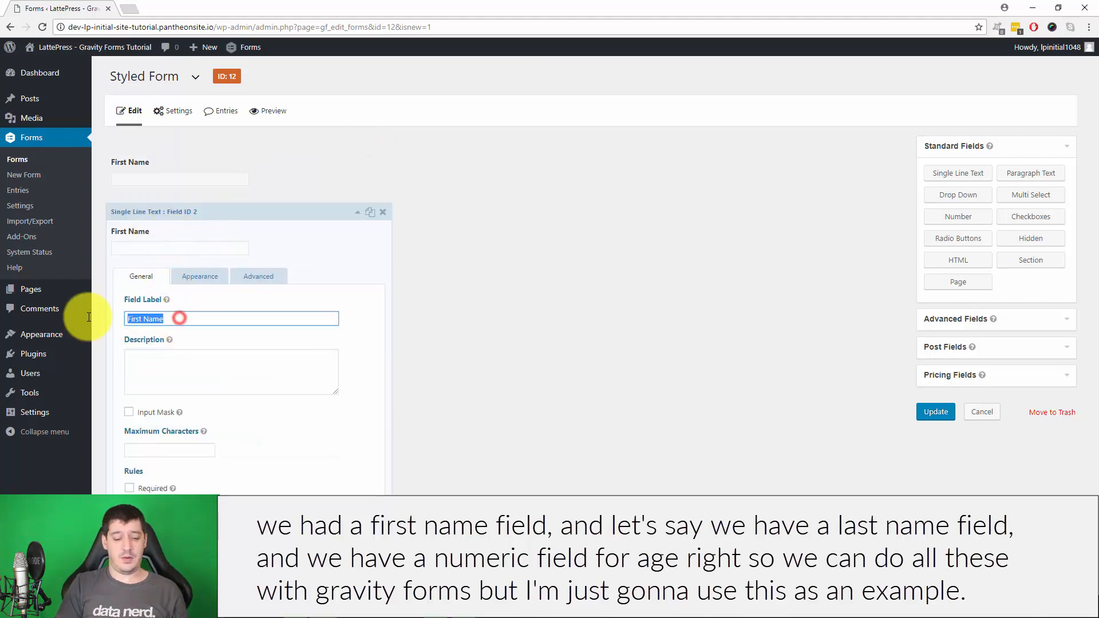
pyautogui.write('Last Name')
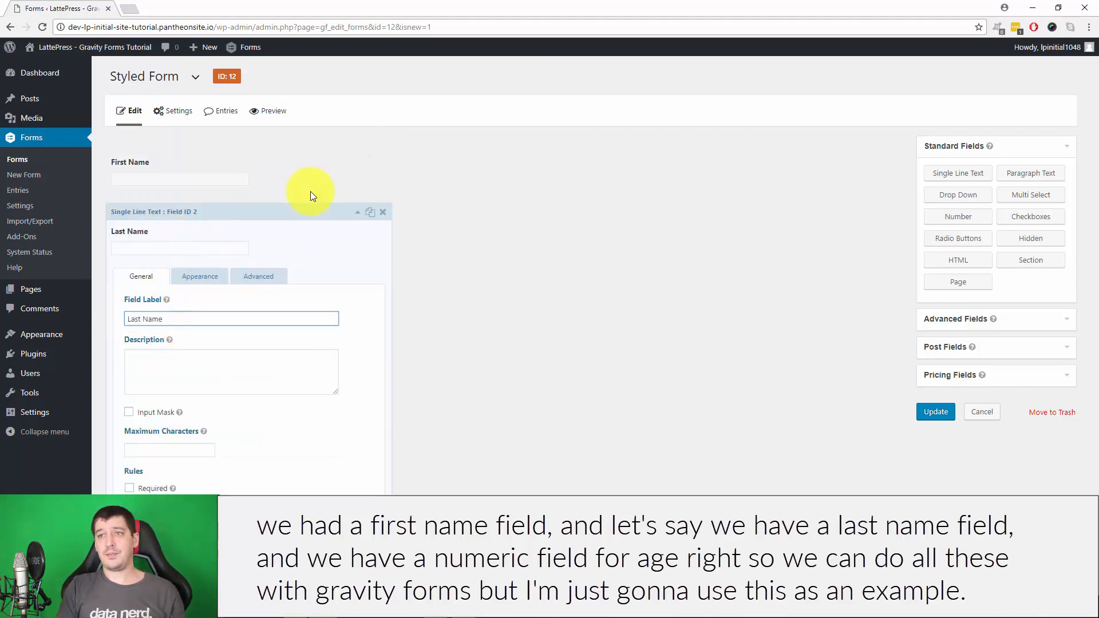
pyautogui.click(358, 212)
# Step: Add a Number field below Last Name and label it "Age"
pyautogui.click(946, 222)
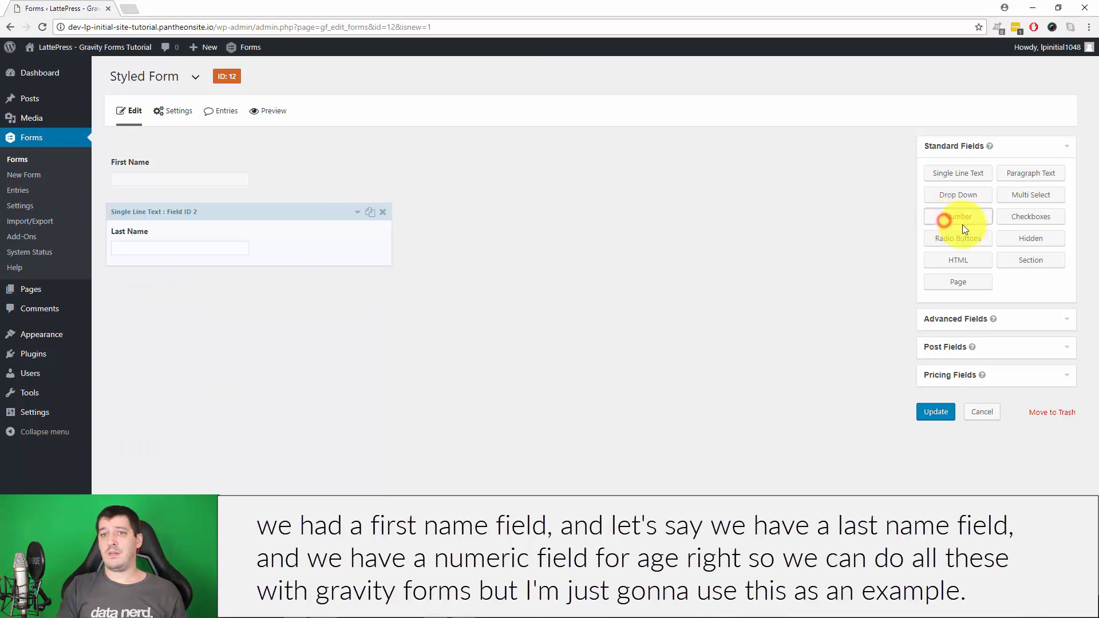
pyautogui.click(275, 327)
pyautogui.moveTo(169, 391); pyautogui.dragTo(78, 385)
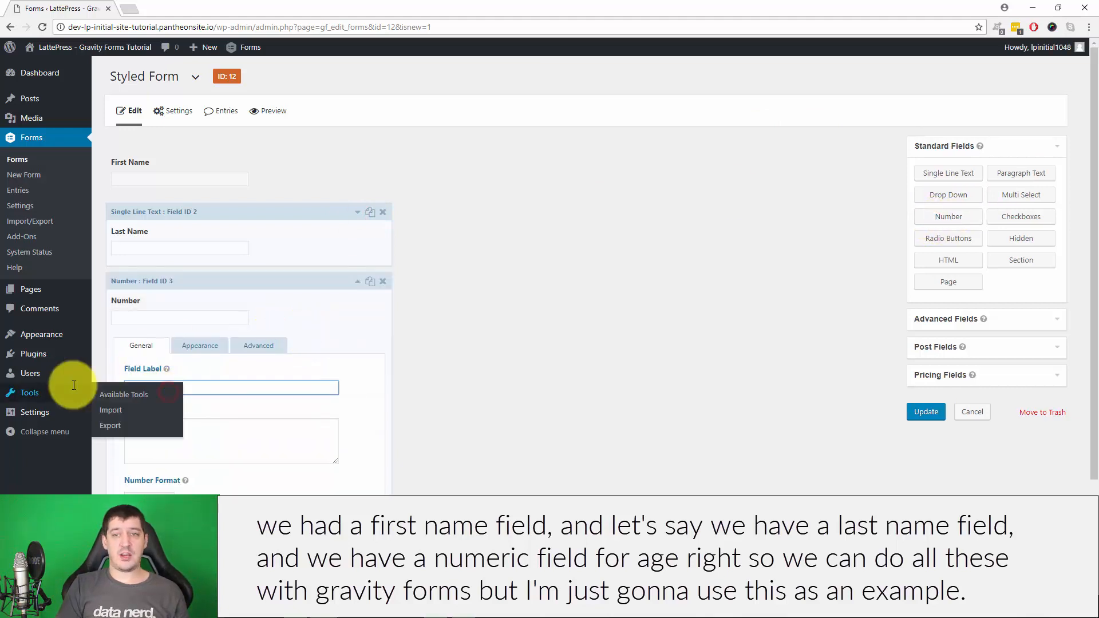
pyautogui.write('Age')
pyautogui.click(543, 373)
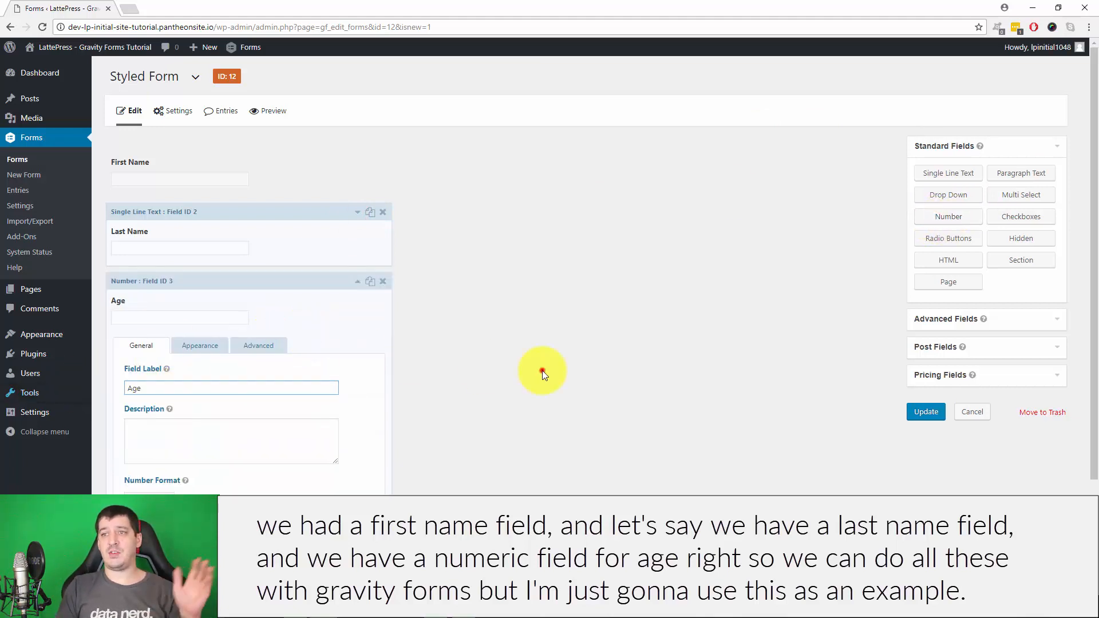
pyautogui.click(358, 281)
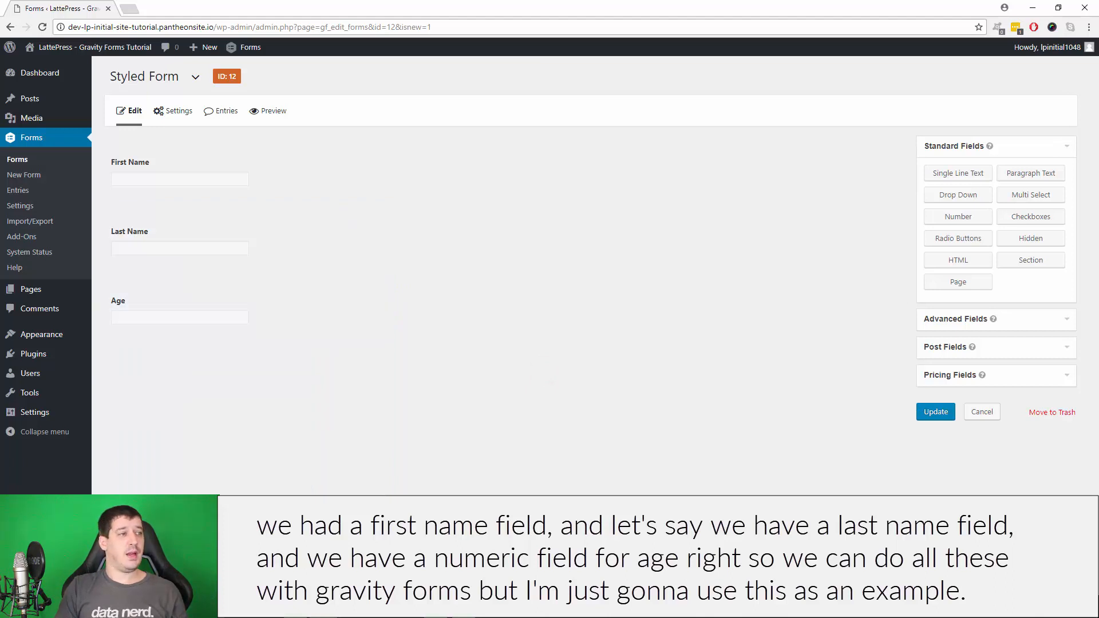
# Step: Save the form and preview the layout of its First Name, Last Name and Age fields
pyautogui.click(936, 412)
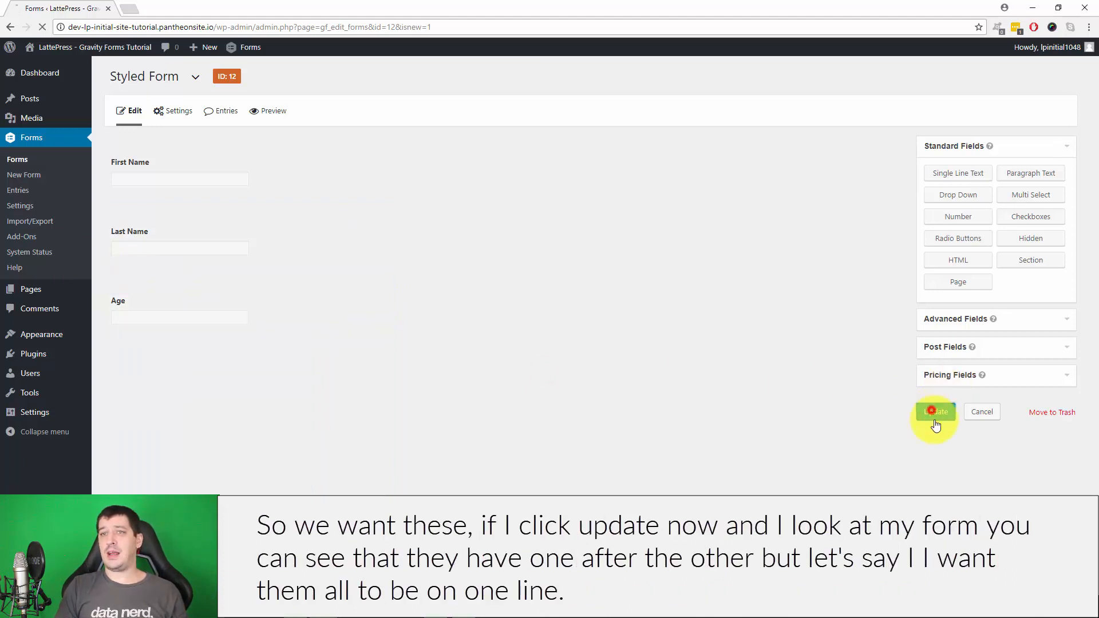
pyautogui.click(274, 110)
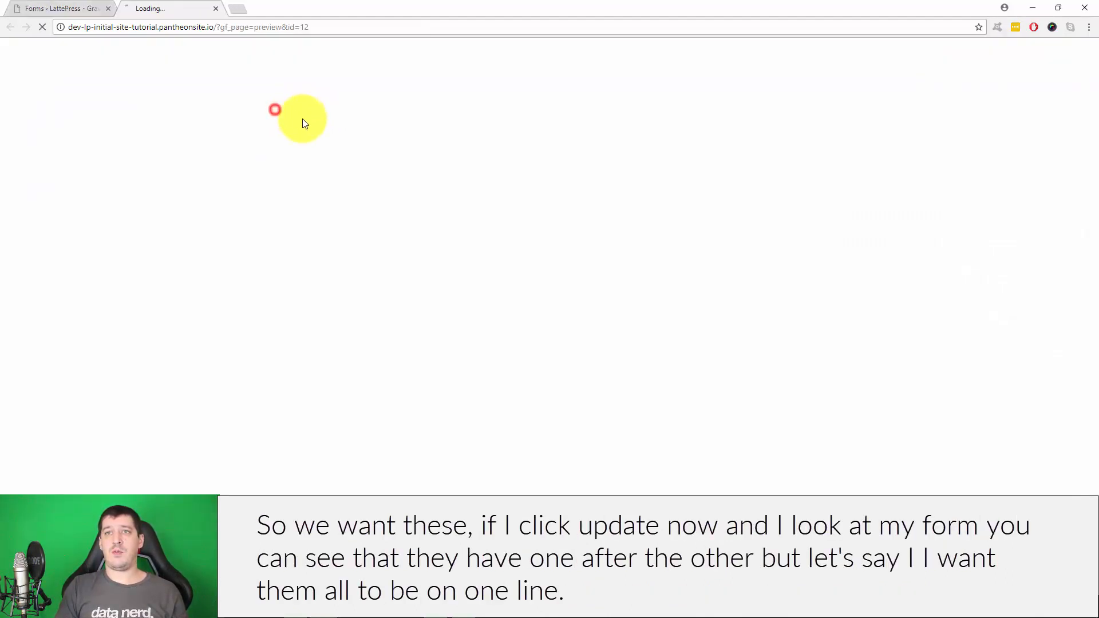
pyautogui.click(49, 170)
pyautogui.click(53, 218)
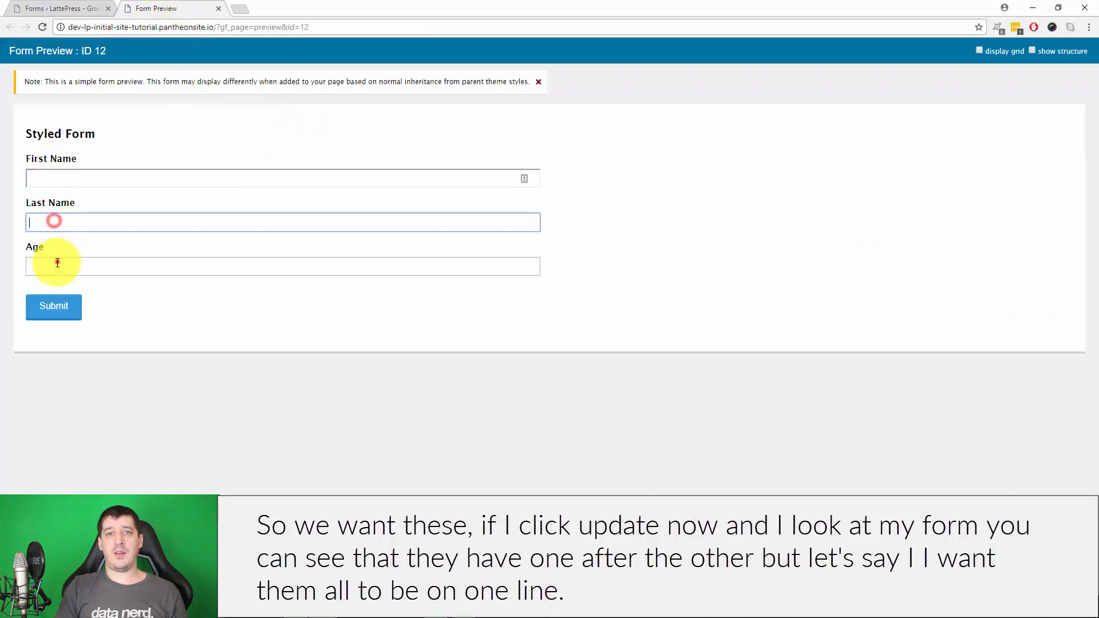
pyautogui.click(54, 262)
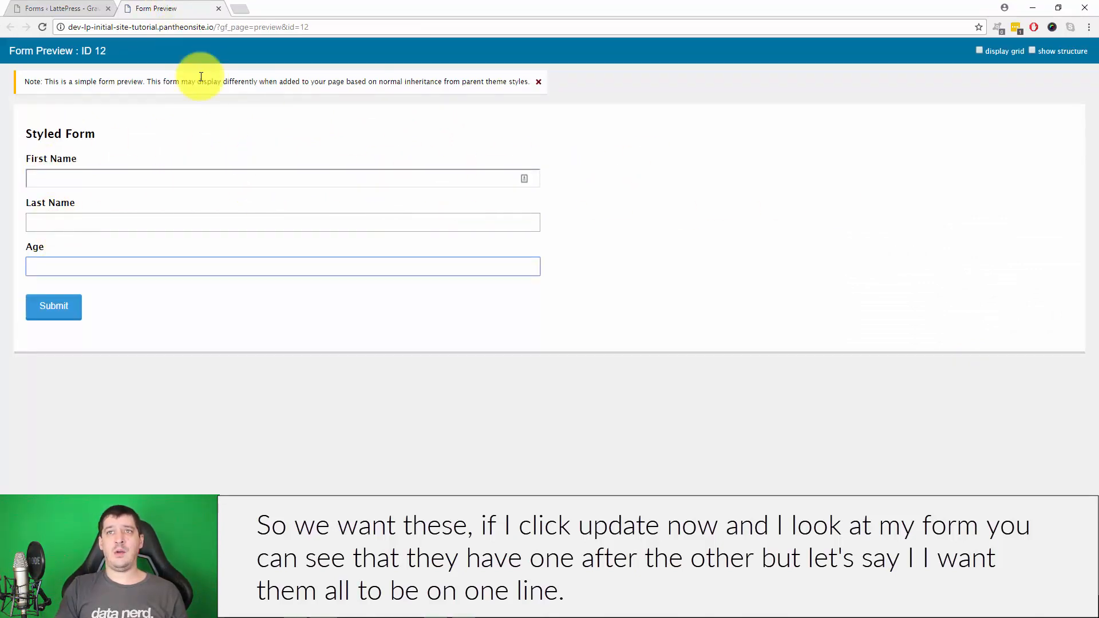
# Step: Return to the form editor and open the appearance settings of the First Name field
pyautogui.click(57, 8)
pyautogui.click(229, 152)
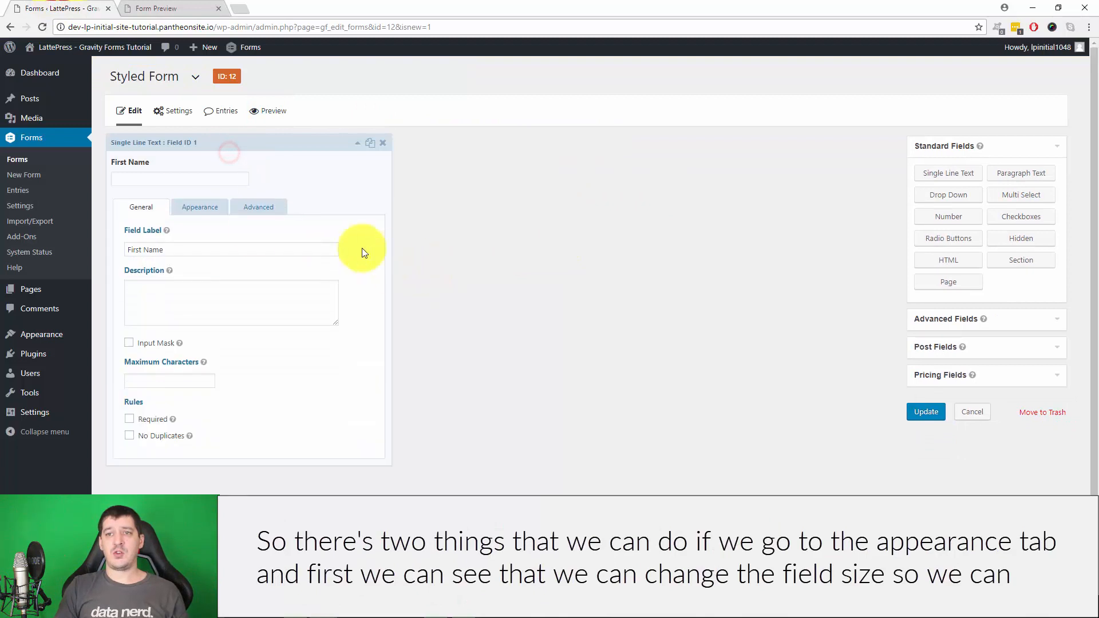
pyautogui.click(198, 212)
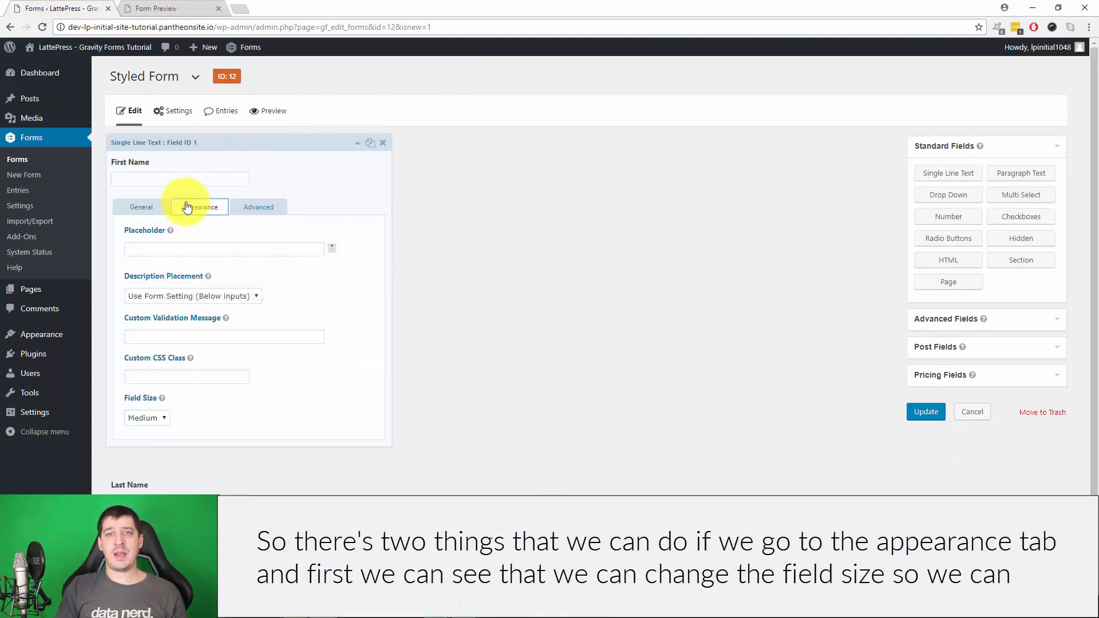
pyautogui.scroll(-1, 150, 392)
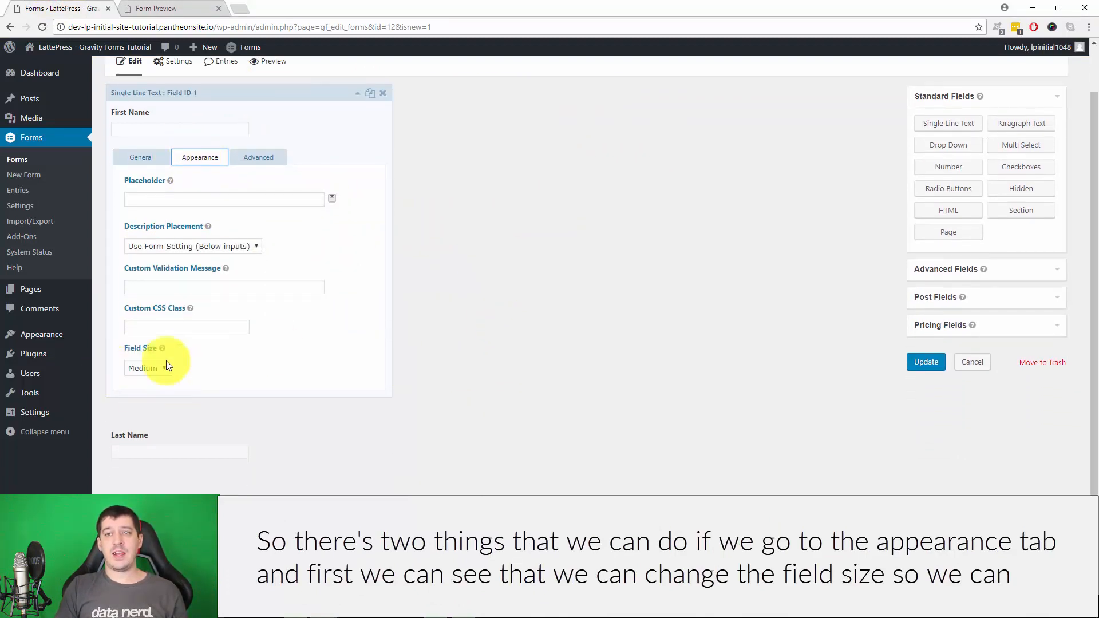
# Step: Try different field sizes for First Name, including Large, and set the size back to Medium
pyautogui.click(125, 372)
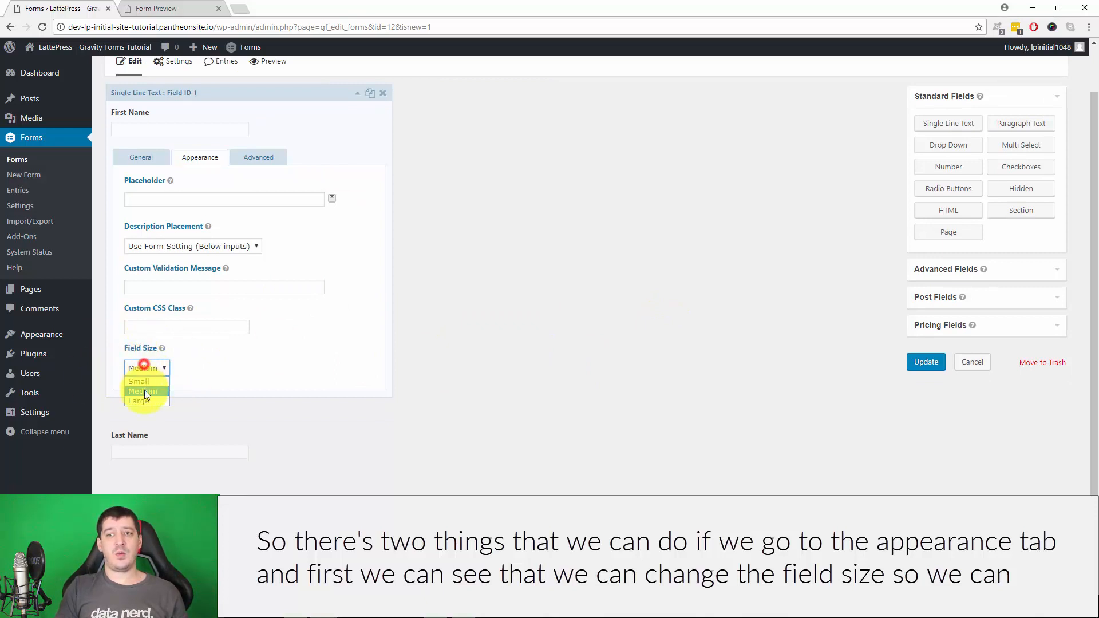
pyautogui.click(137, 381)
pyautogui.click(148, 392)
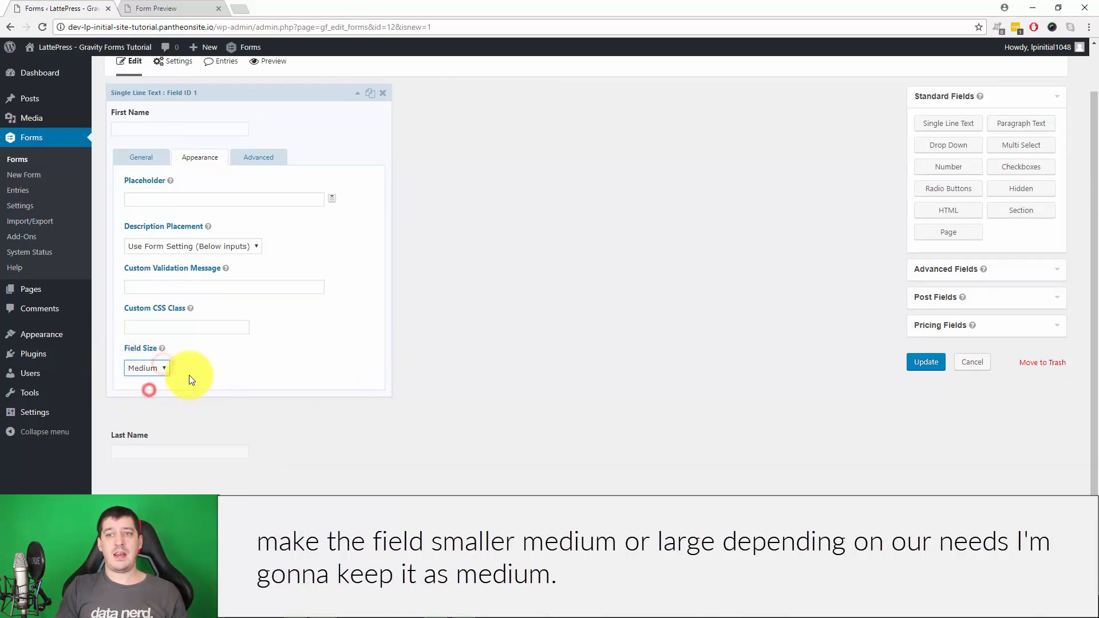
pyautogui.click(160, 369)
pyautogui.click(147, 401)
pyautogui.click(135, 369)
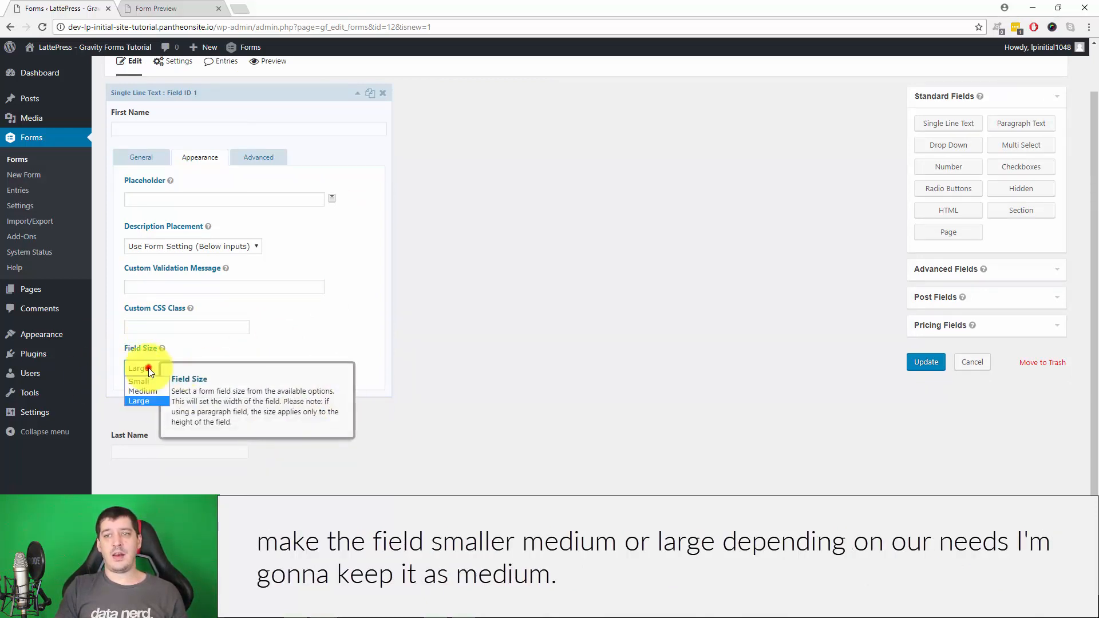
pyautogui.click(161, 391)
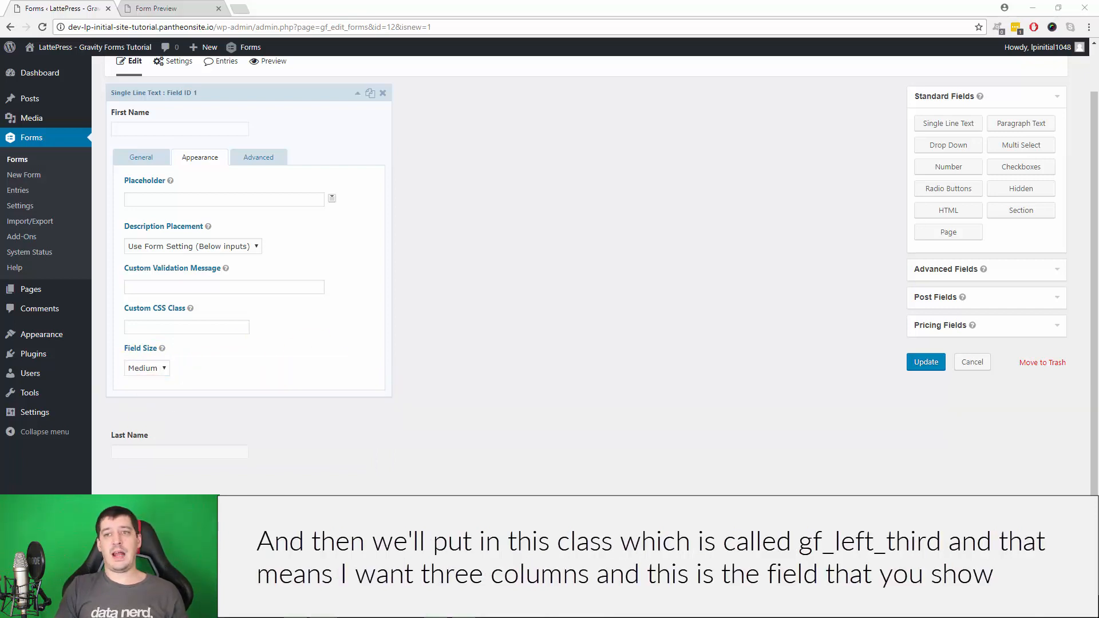
# Step: Set the First Name field's custom CSS class to gf_left_third
pyautogui.click(189, 327)
pyautogui.write('gf_left_third')
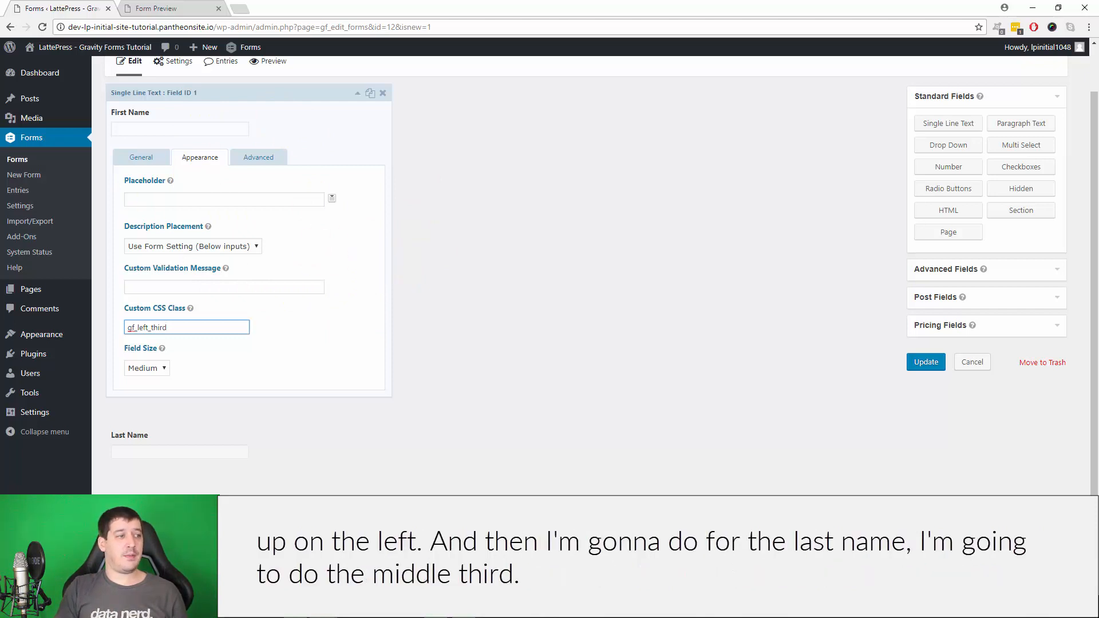
# Step: Set the Last Name field's custom CSS class to gf_middle_third
pyautogui.click(336, 422)
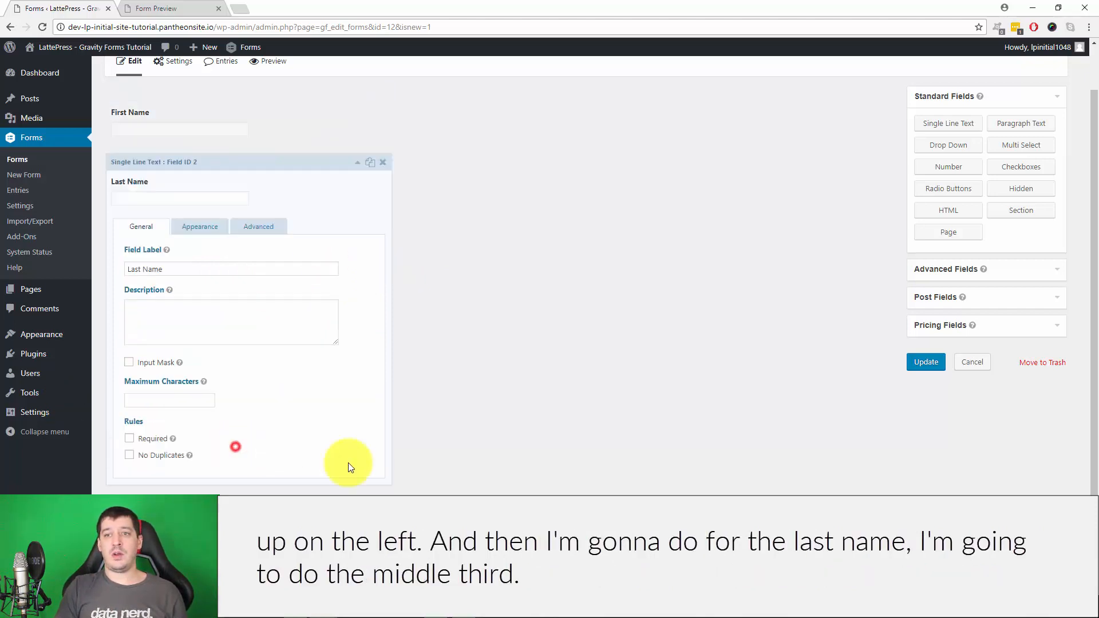
pyautogui.click(206, 225)
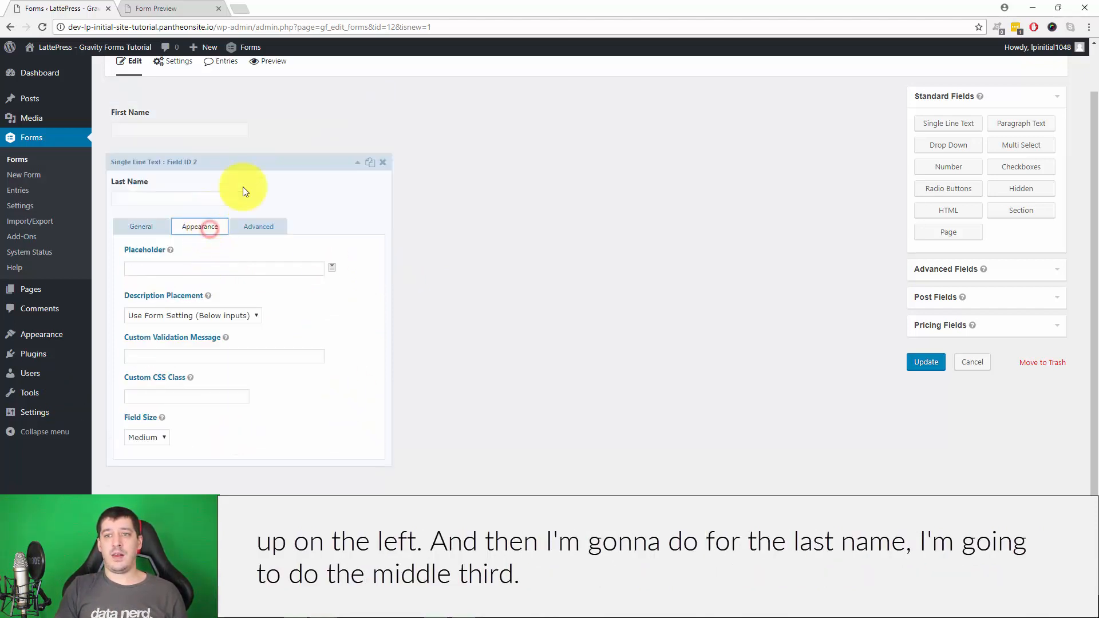
pyautogui.click(189, 395)
pyautogui.write('gf_middle_third')
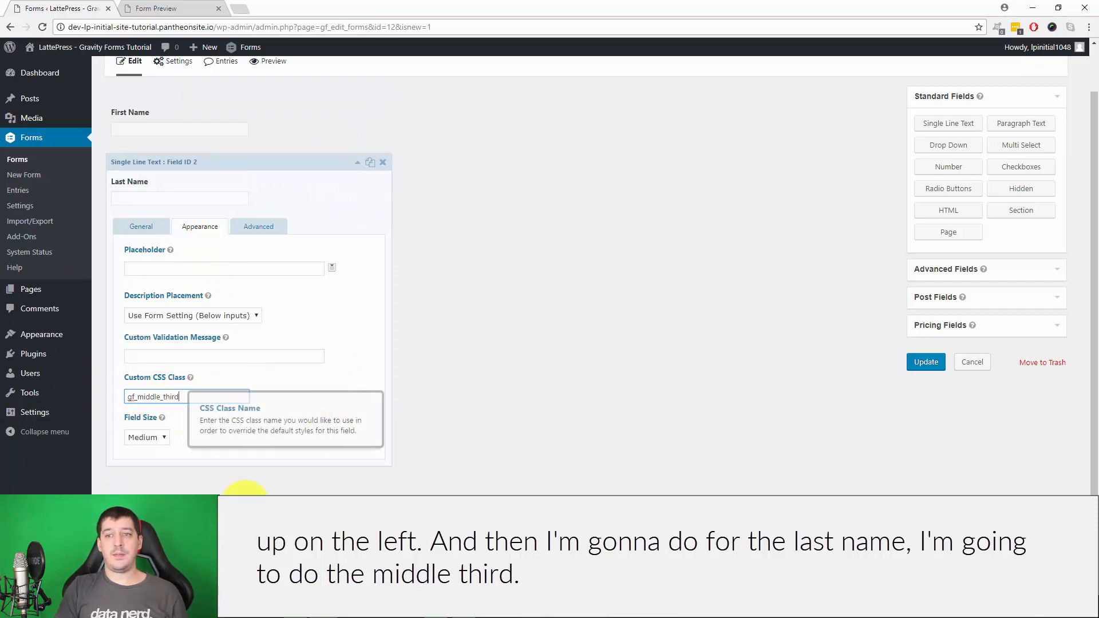
# Step: Set the Age field's custom CSS class to gf_right_third and collapse the field's settings
pyautogui.click(245, 490)
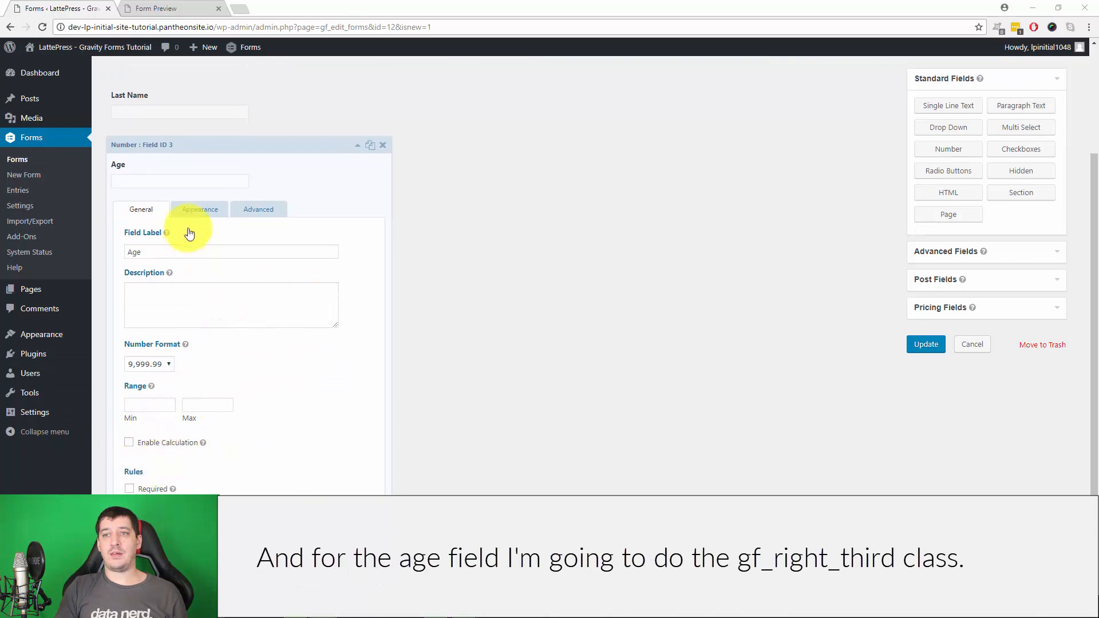
pyautogui.click(195, 211)
pyautogui.click(166, 465)
pyautogui.write('gf_right_third')
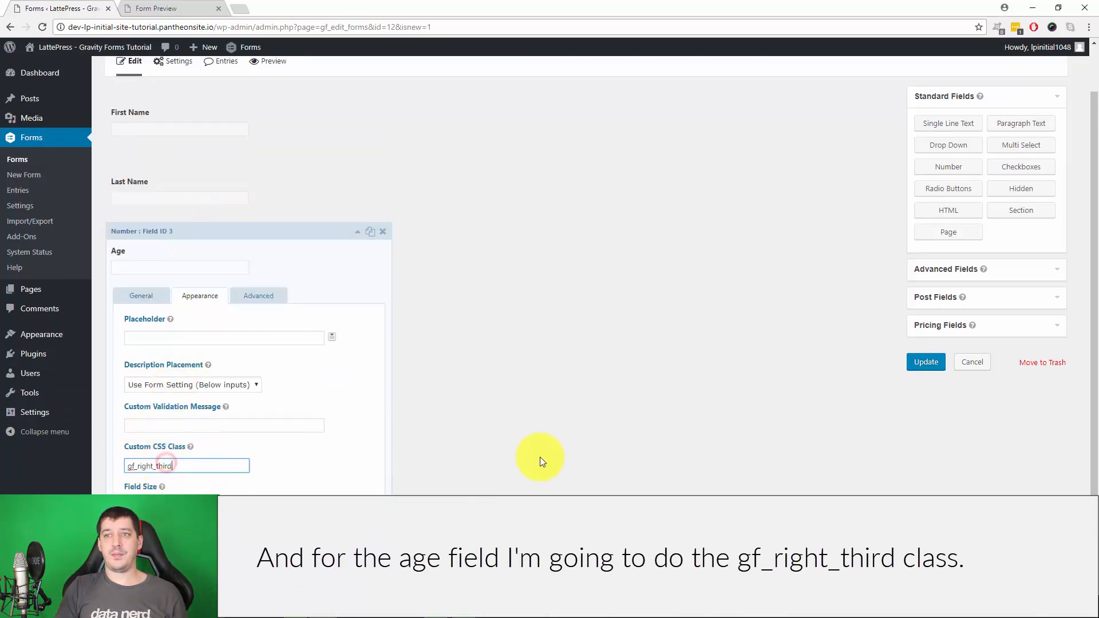
pyautogui.click(540, 457)
pyautogui.click(357, 231)
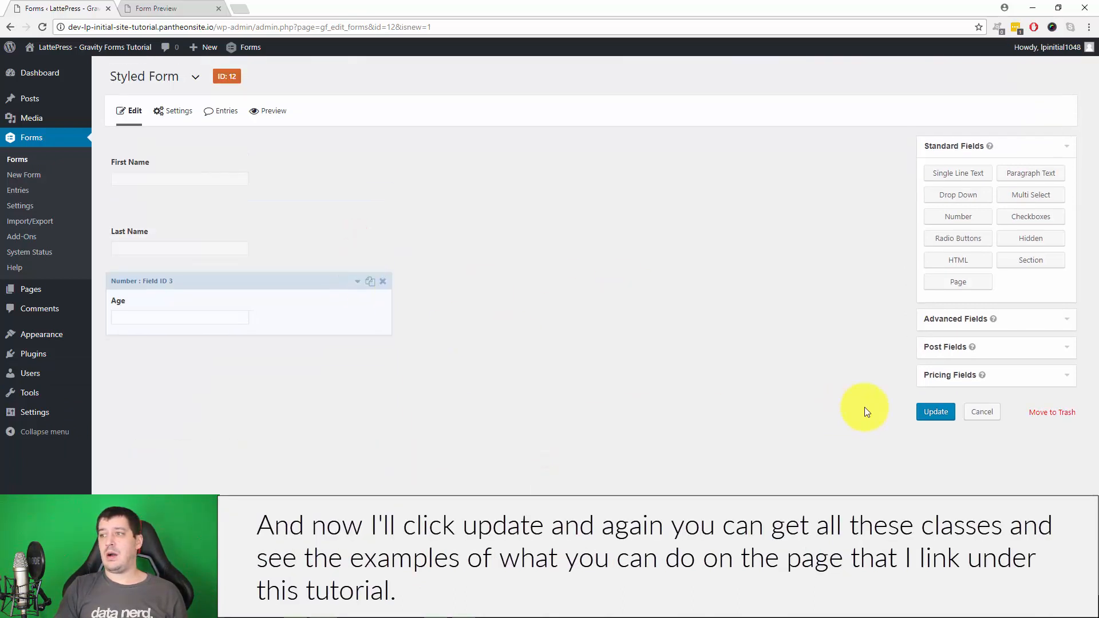
# Step: Save the form and check the layout of its three fields in a refreshed preview
pyautogui.click(932, 413)
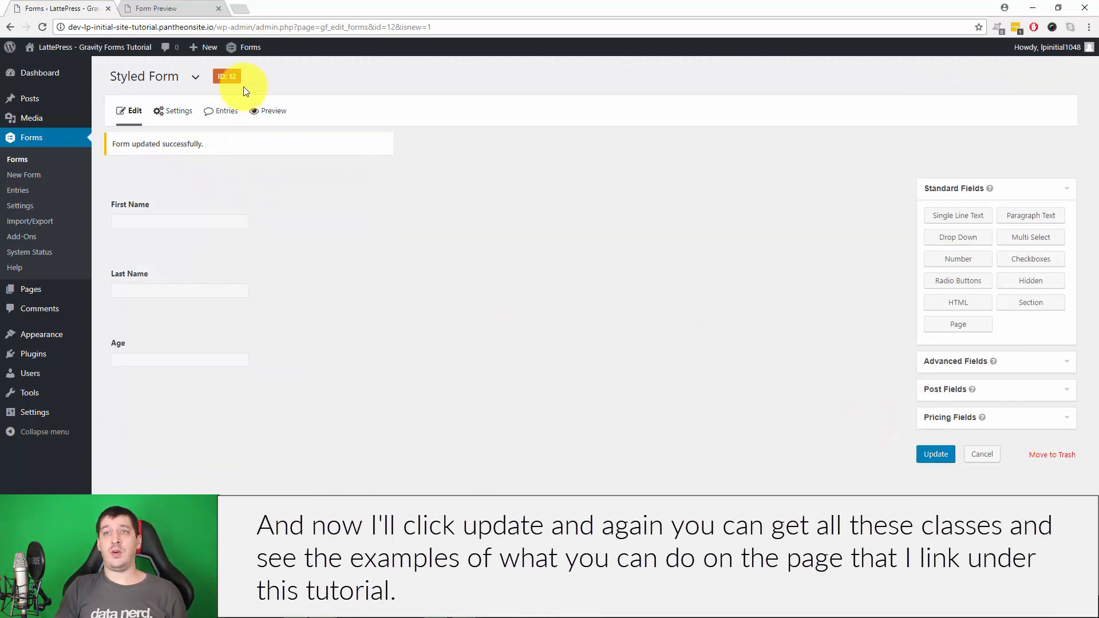
pyautogui.click(268, 110)
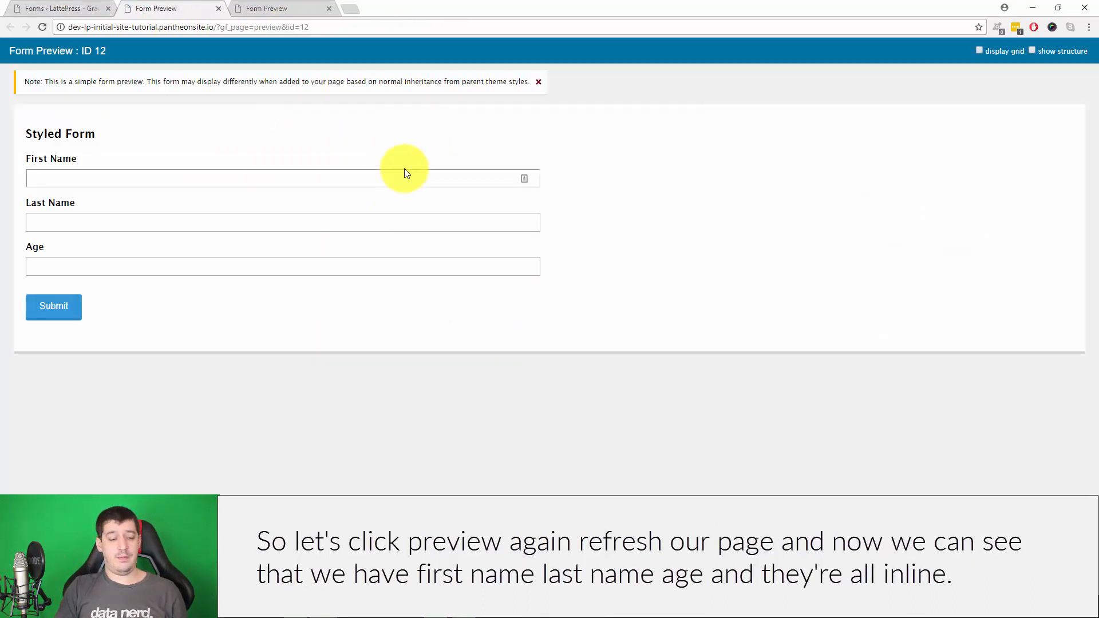
pyautogui.press('F5')
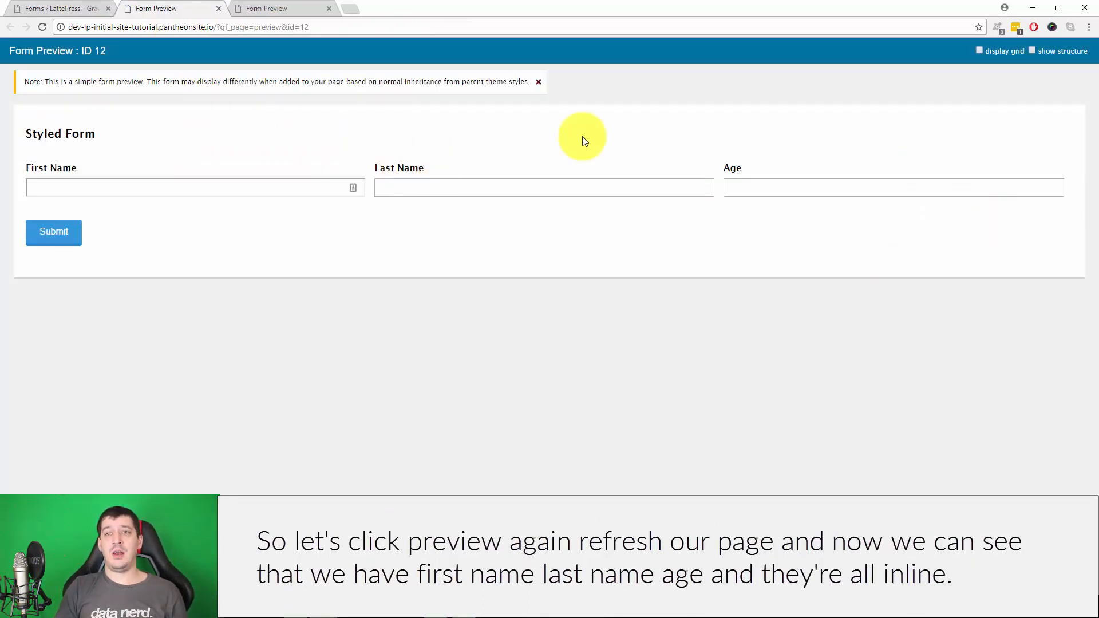
pyautogui.click(145, 186)
pyautogui.click(173, 191)
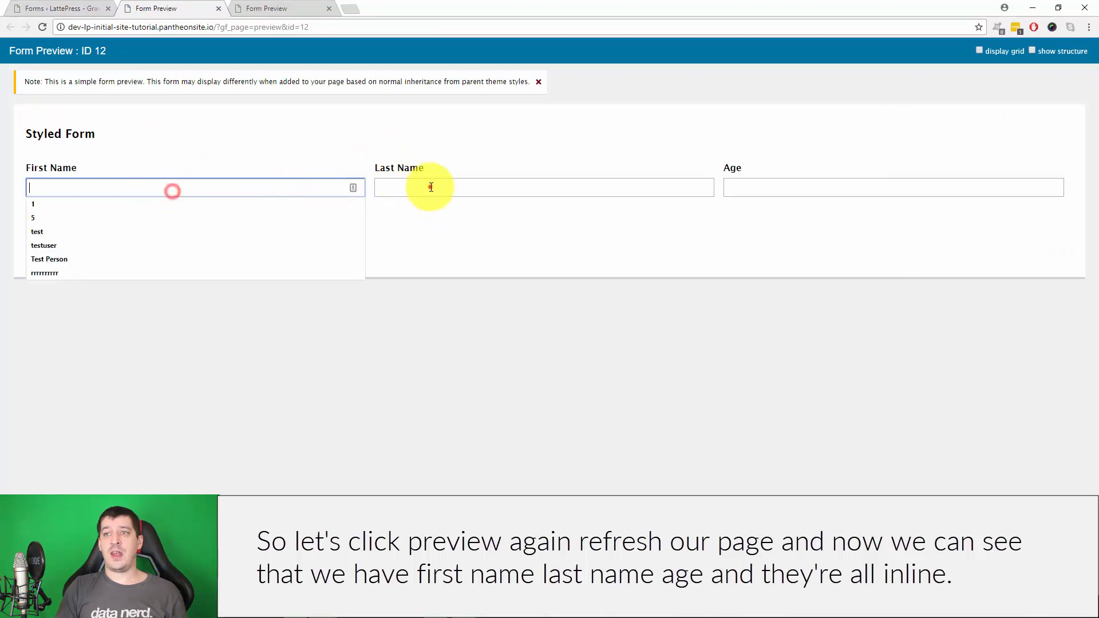
pyautogui.click(431, 187)
pyautogui.click(744, 187)
pyautogui.click(658, 311)
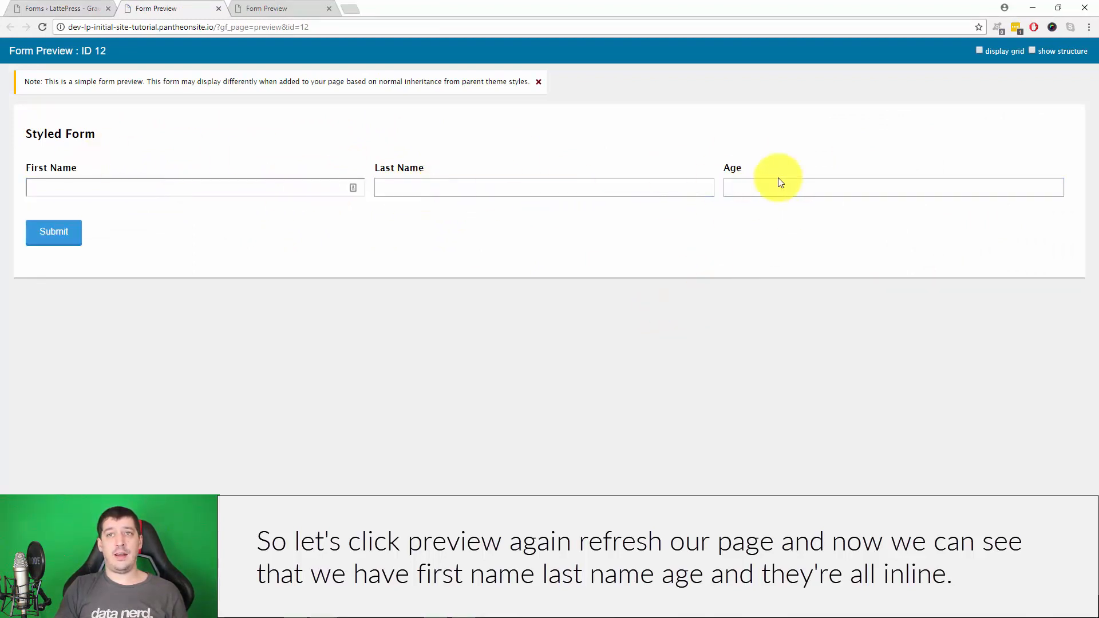
# Step: Return to the form editor and add a Radio Buttons field labelled "How great are these tutorials?"
pyautogui.click(51, 7)
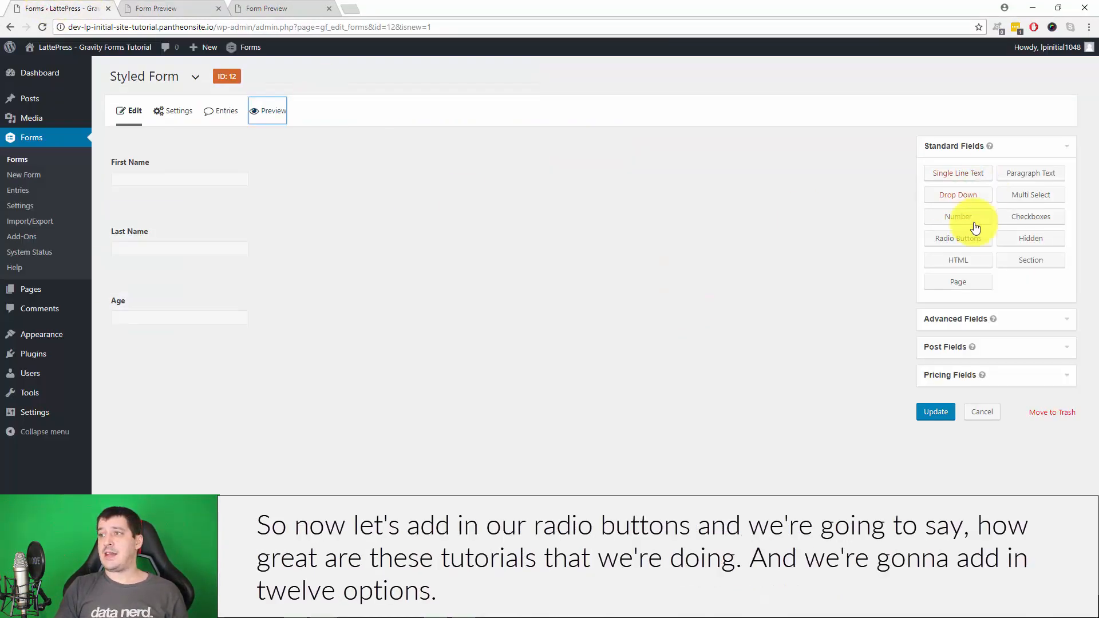
pyautogui.click(959, 238)
pyautogui.click(193, 399)
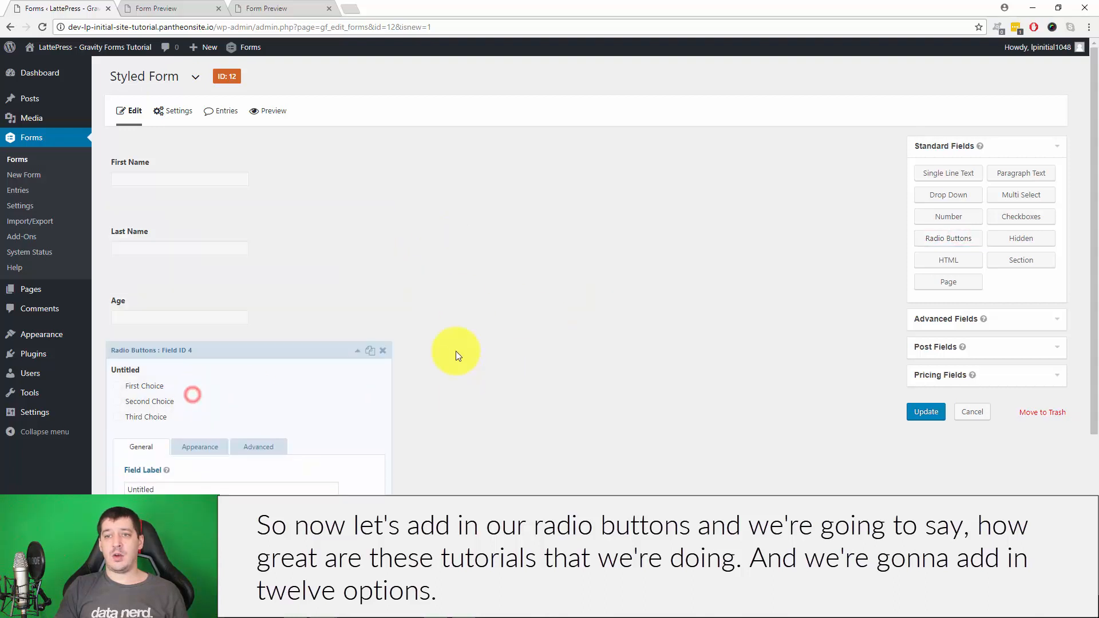
pyautogui.scroll(-4, 456, 351)
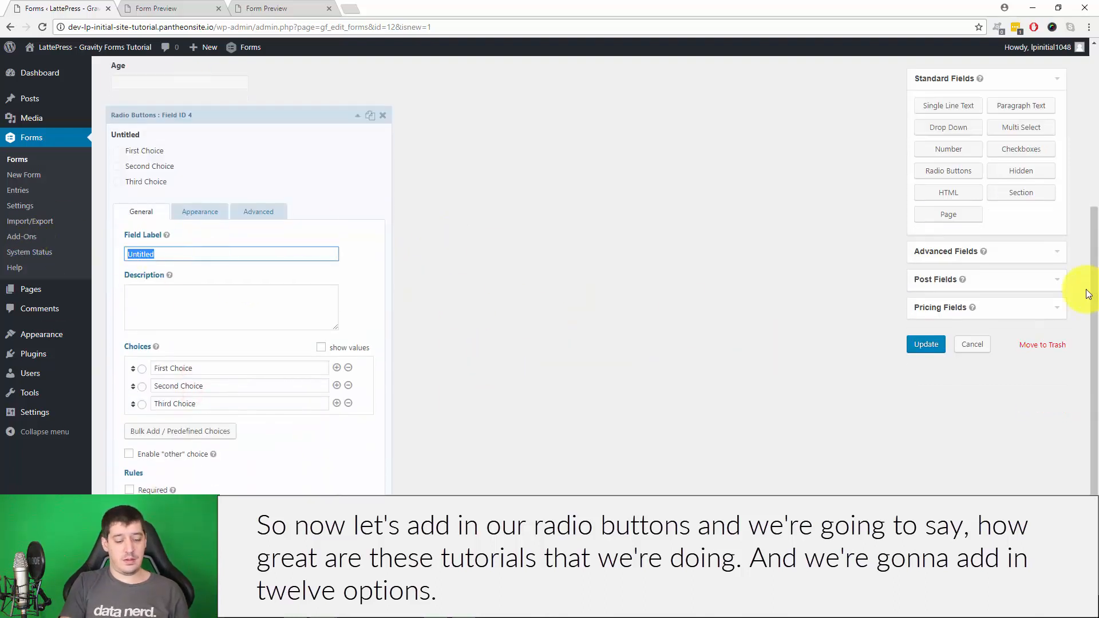
pyautogui.write('How great')
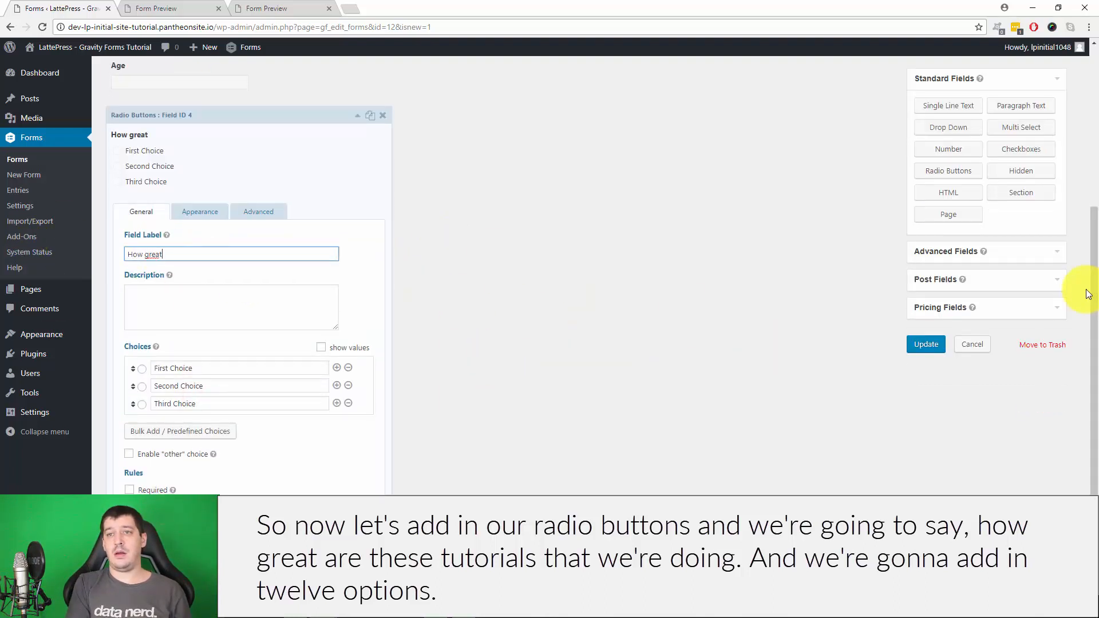
pyautogui.write(' are these tutorials?')
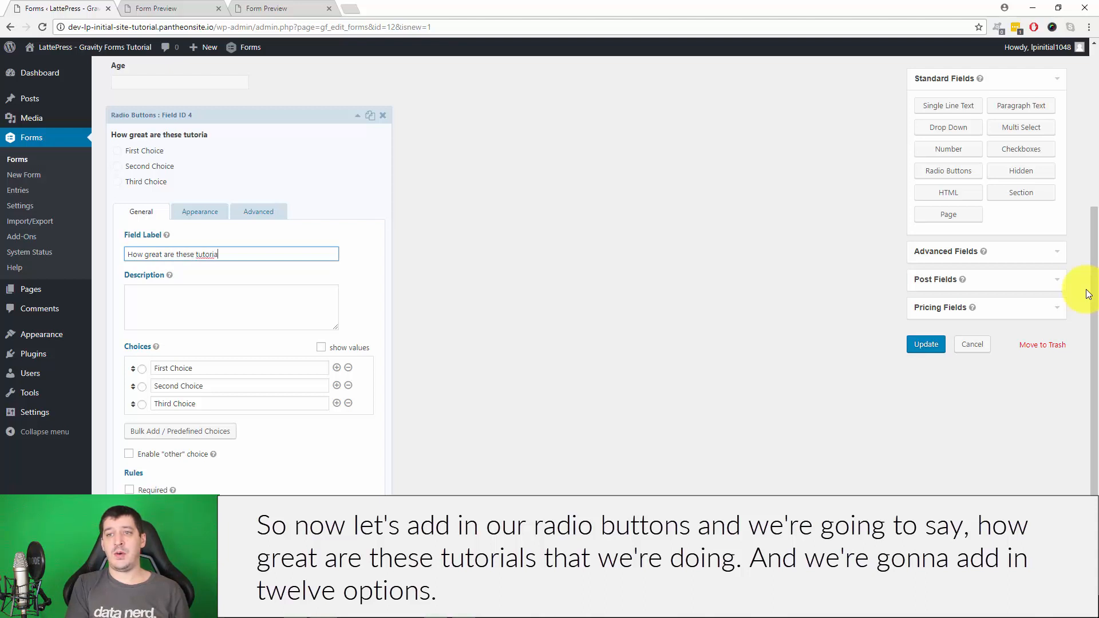
# Step: Add seven blank choices to the radio buttons field so it has ten in total
pyautogui.click(336, 410)
pyautogui.click(336, 430)
pyautogui.click(336, 454)
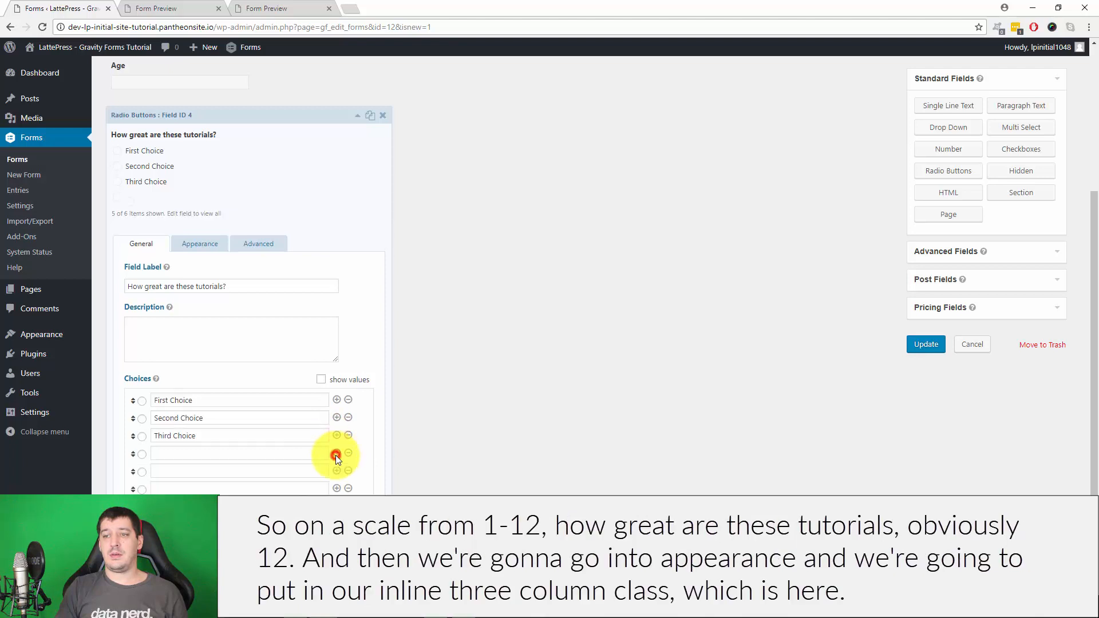
pyautogui.click(336, 488)
pyautogui.click(337, 488)
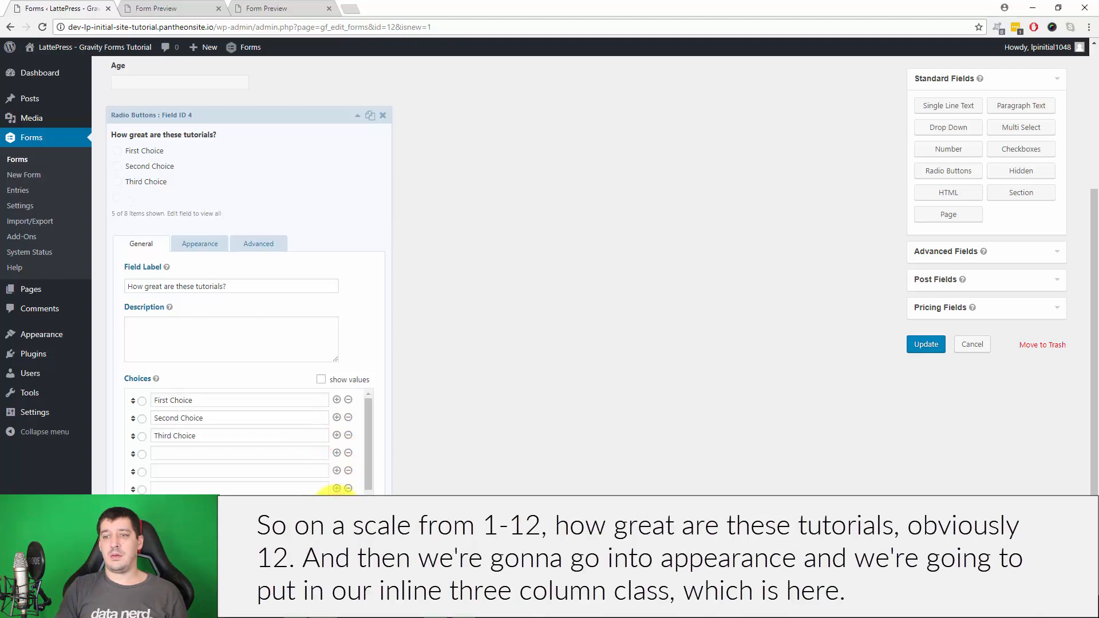
pyautogui.click(337, 489)
# Step: Label the ten radio button choices in order from 1 to 10
pyautogui.tripleClick(236, 400)
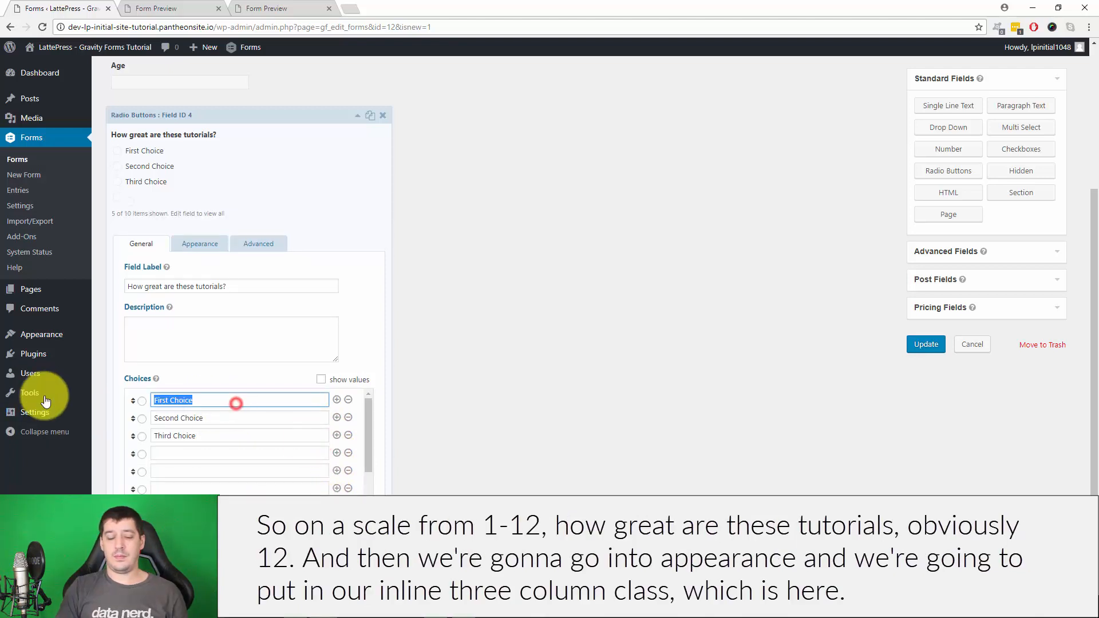
pyautogui.write('1')
pyautogui.tripleClick(255, 417)
pyautogui.write('2')
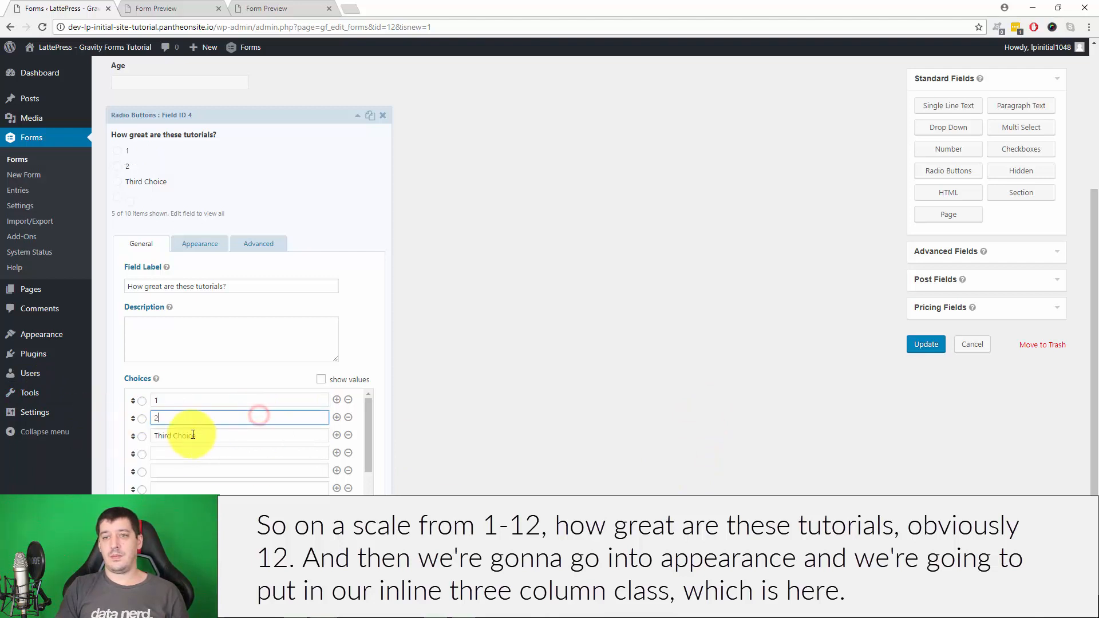
pyautogui.tripleClick(202, 435)
pyautogui.write('3')
pyautogui.click(204, 452)
pyautogui.write('4')
pyautogui.click(198, 482)
pyautogui.write('5')
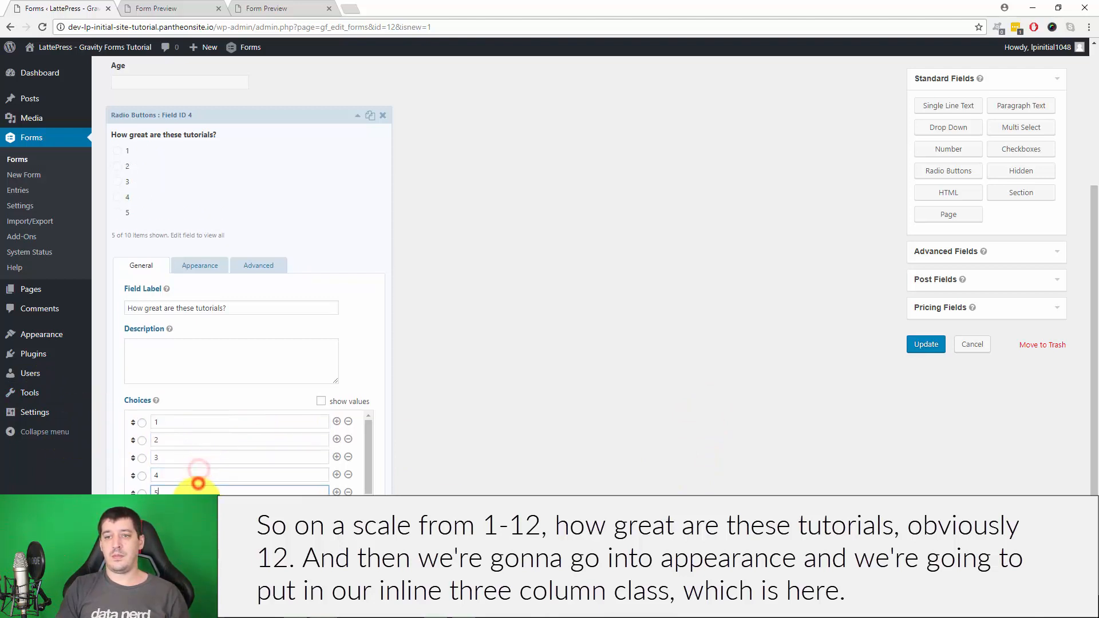
pyautogui.click(195, 510)
pyautogui.write('6')
pyautogui.click(198, 528)
pyautogui.write('7')
pyautogui.scroll(-3, 243, 481)
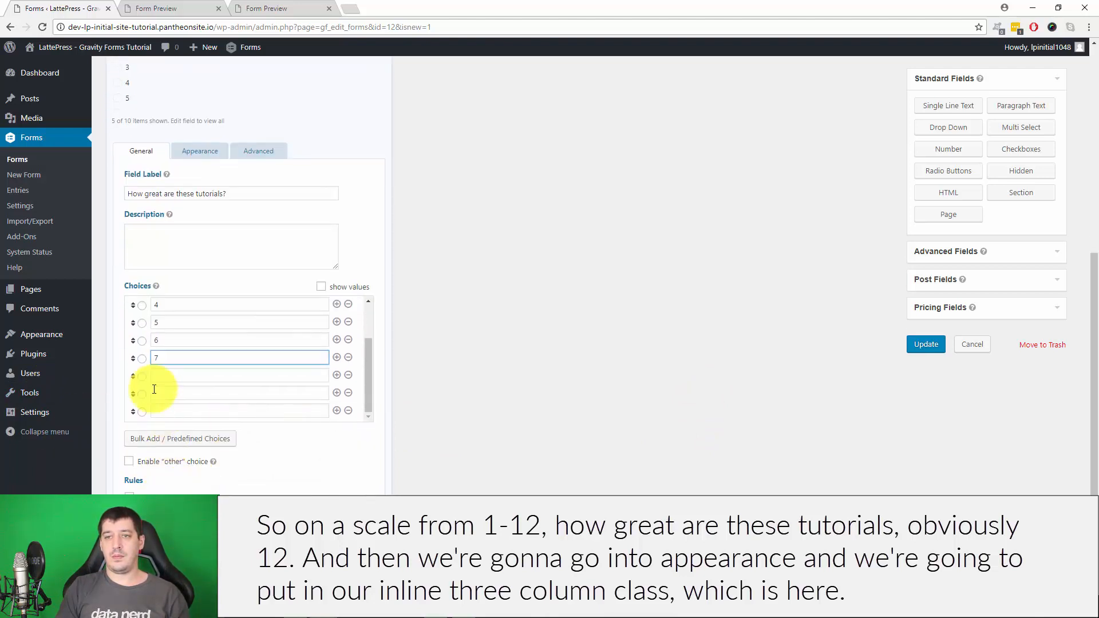
pyautogui.click(178, 369)
pyautogui.write('8')
pyautogui.click(179, 394)
pyautogui.write('9')
pyautogui.click(180, 410)
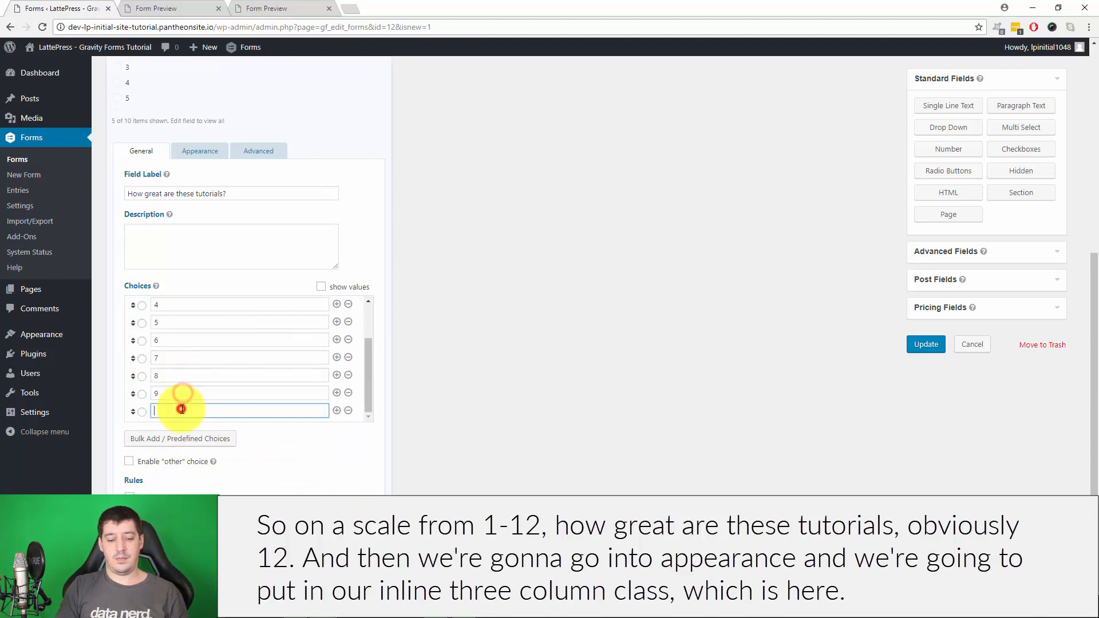
pyautogui.write('10')
# Step: Add two more choices after 10 and label them 11 and 12
pyautogui.click(336, 411)
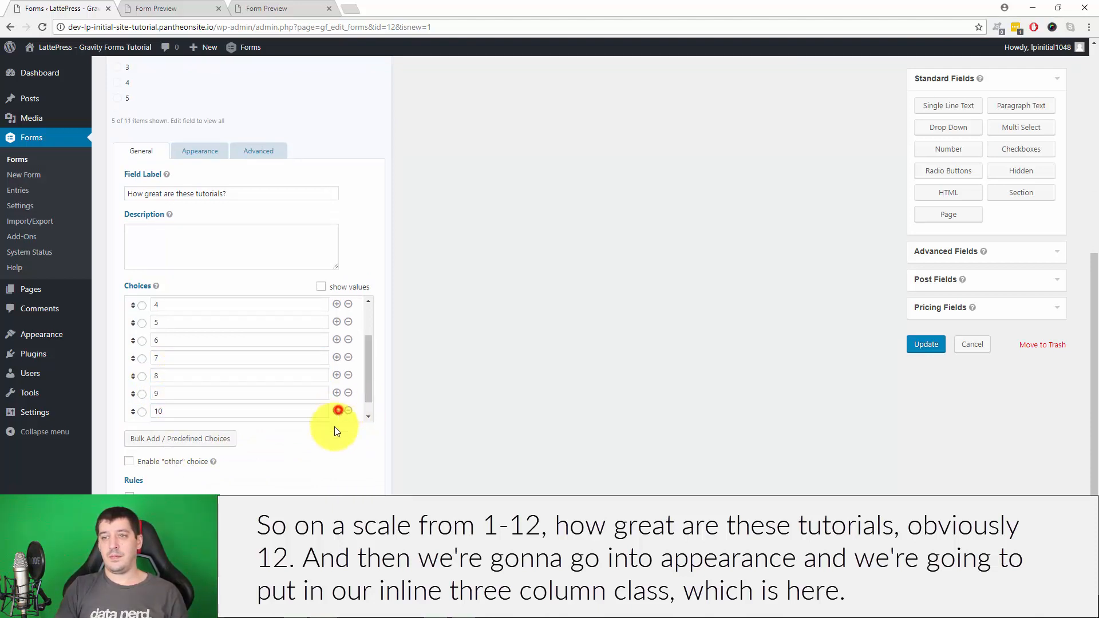
pyautogui.click(337, 411)
pyautogui.scroll(-1, 258, 405)
pyautogui.click(179, 395)
pyautogui.write('11')
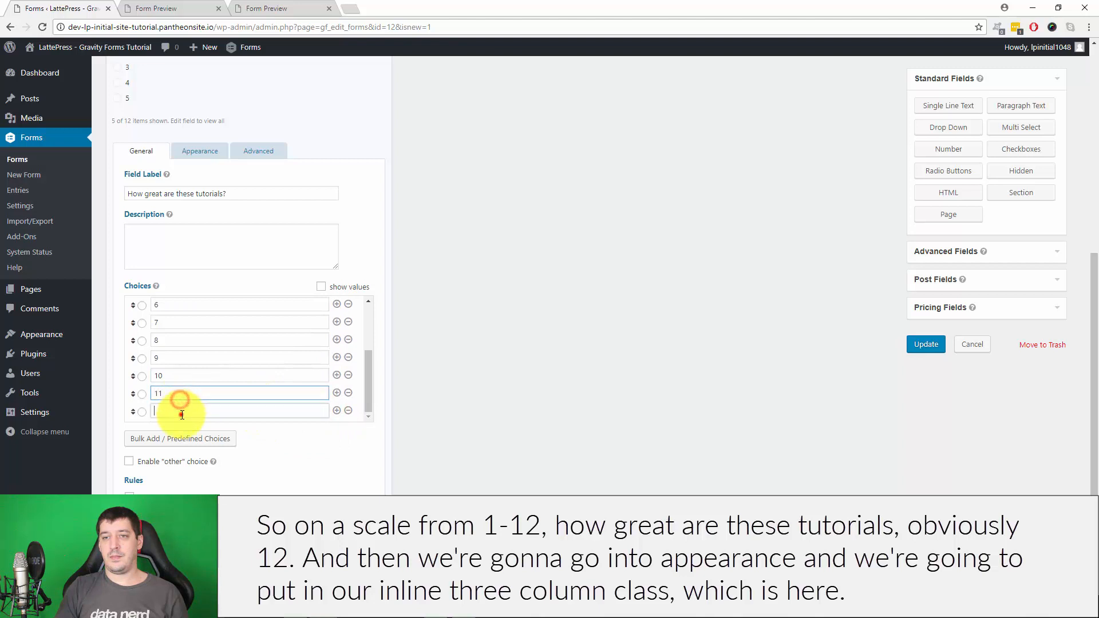
pyautogui.click(180, 412)
pyautogui.write('12')
pyautogui.click(552, 398)
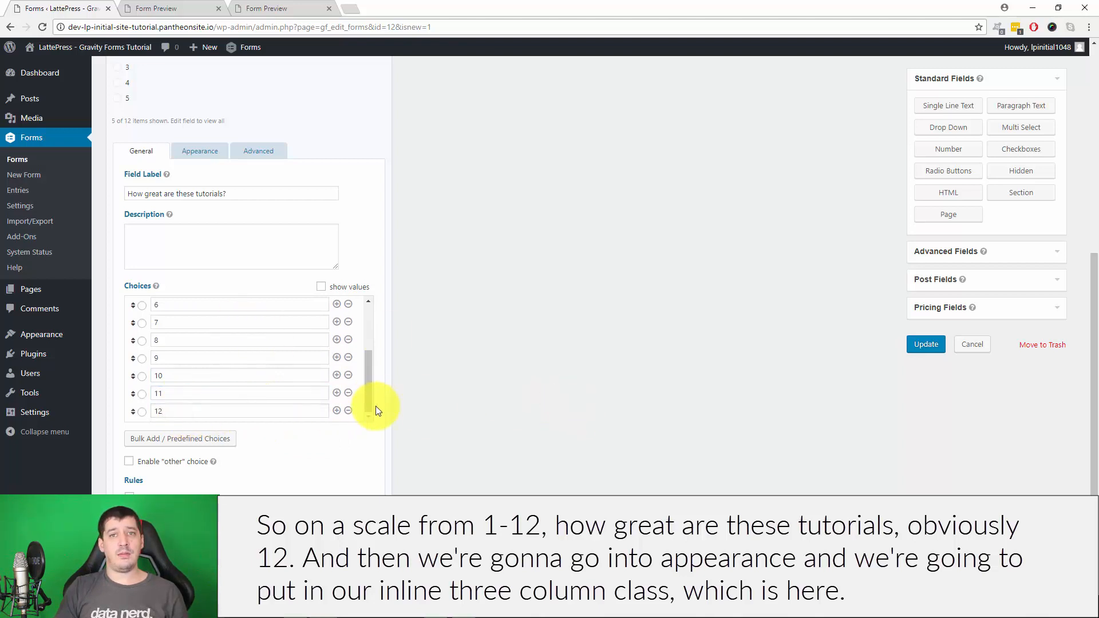
# Step: Set the radio buttons field's custom CSS class to gf_list_3col
pyautogui.click(219, 262)
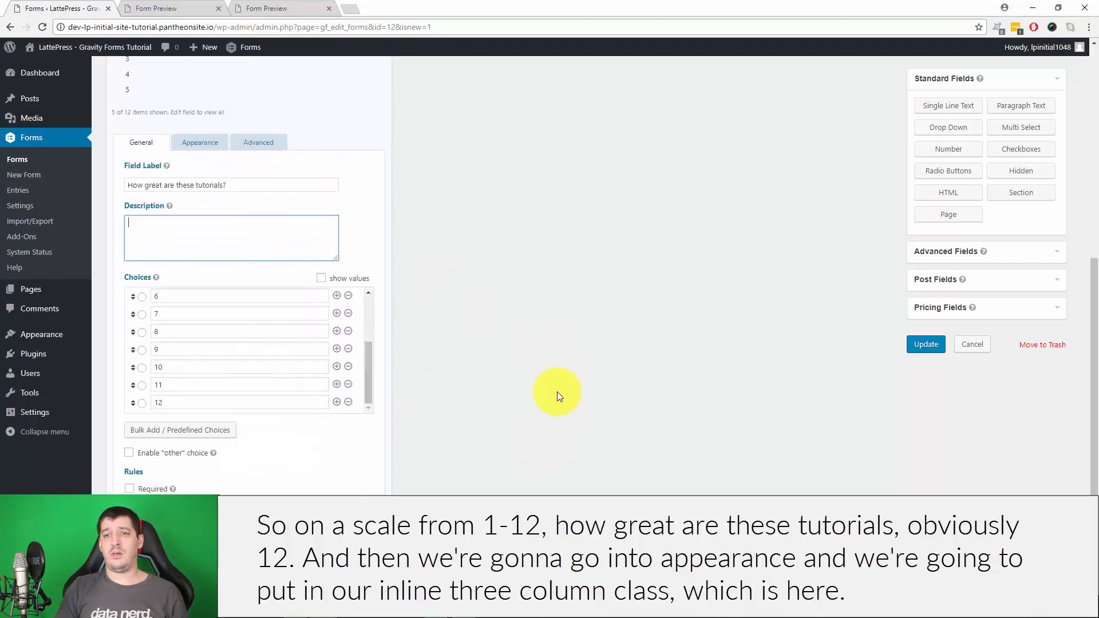
pyautogui.click(198, 143)
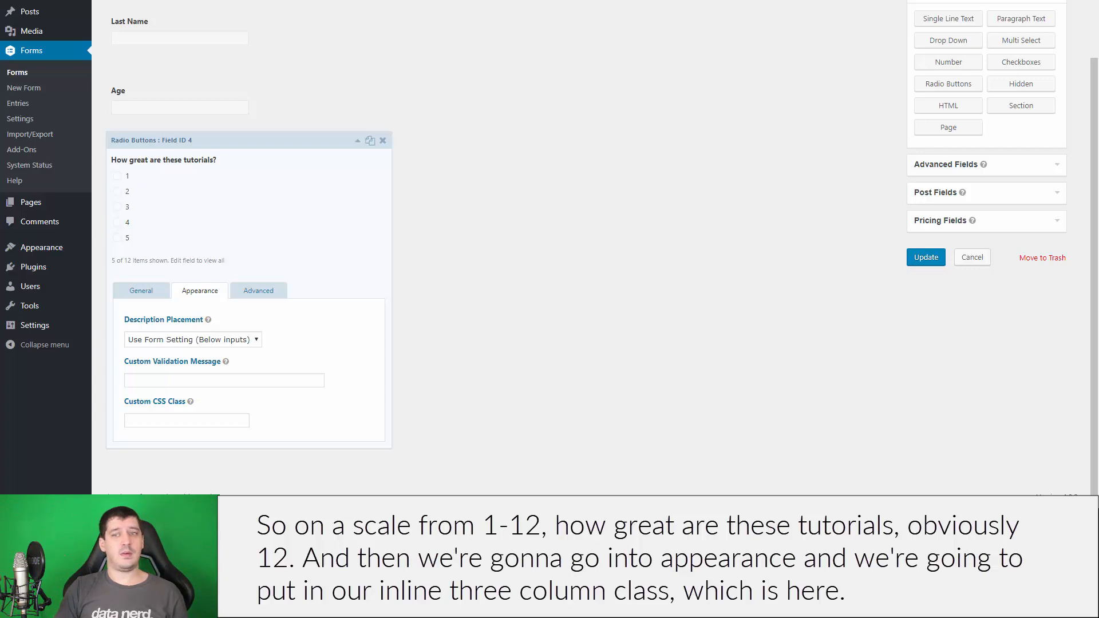
pyautogui.click(180, 412)
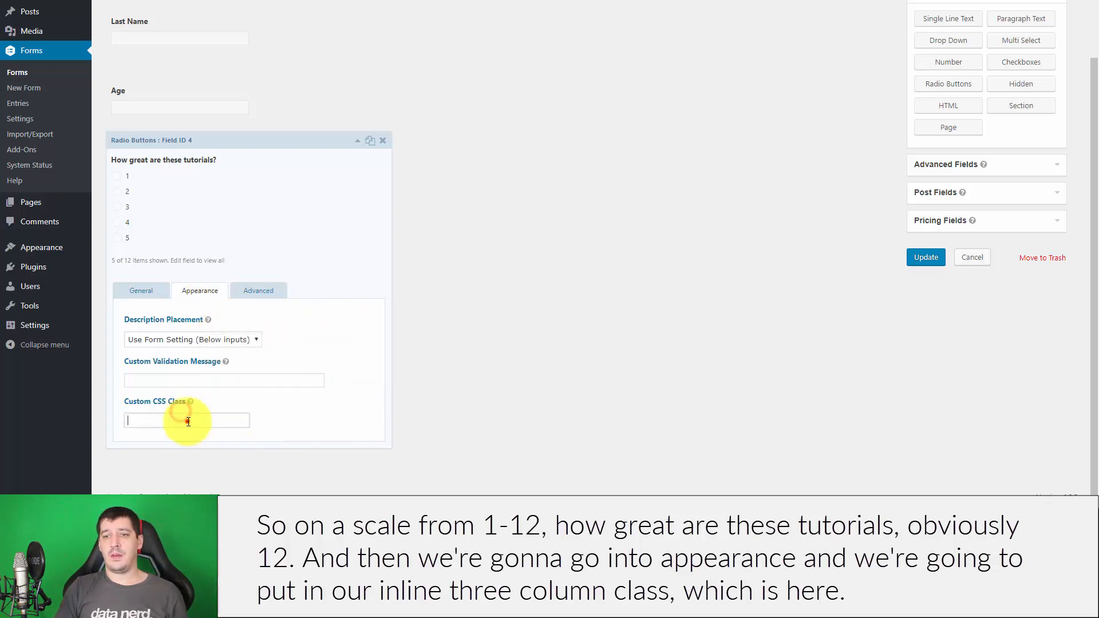
pyautogui.write('gf_list_3col')
# Step: Save the form, refresh its preview and select answer 12 in the tutorials question
pyautogui.click(935, 256)
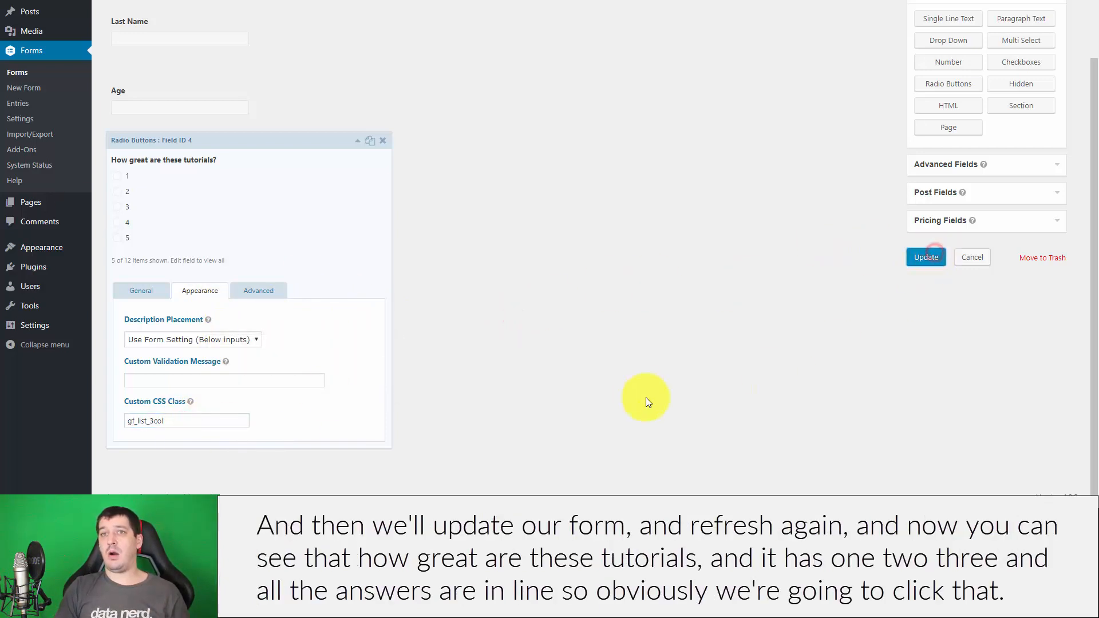
pyautogui.hotkey('ctrl', 'Tab')
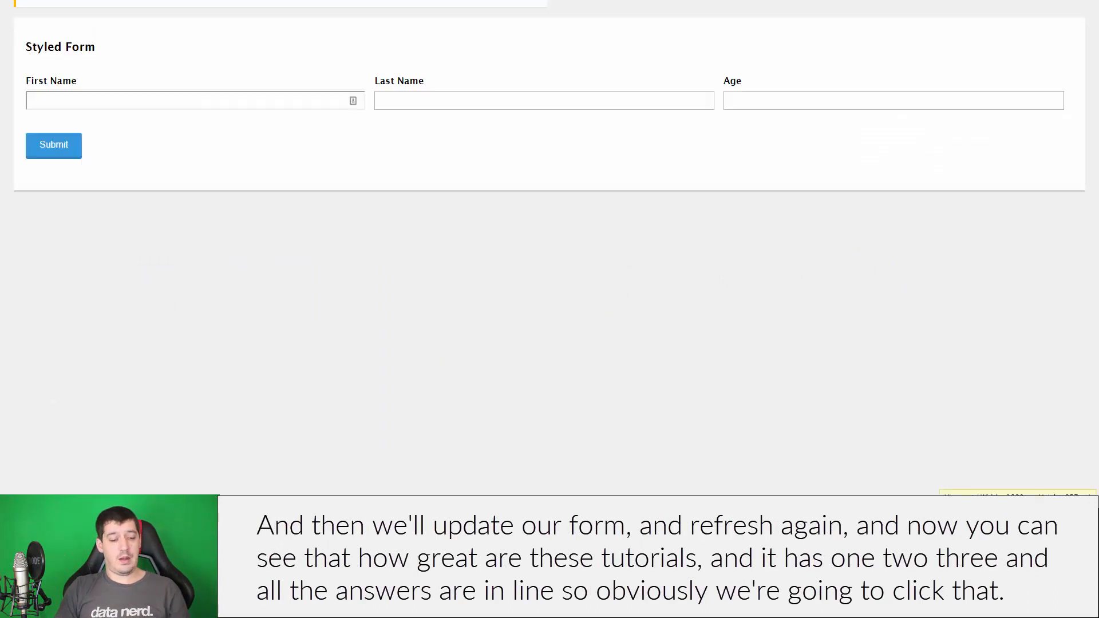
pyautogui.press('F5')
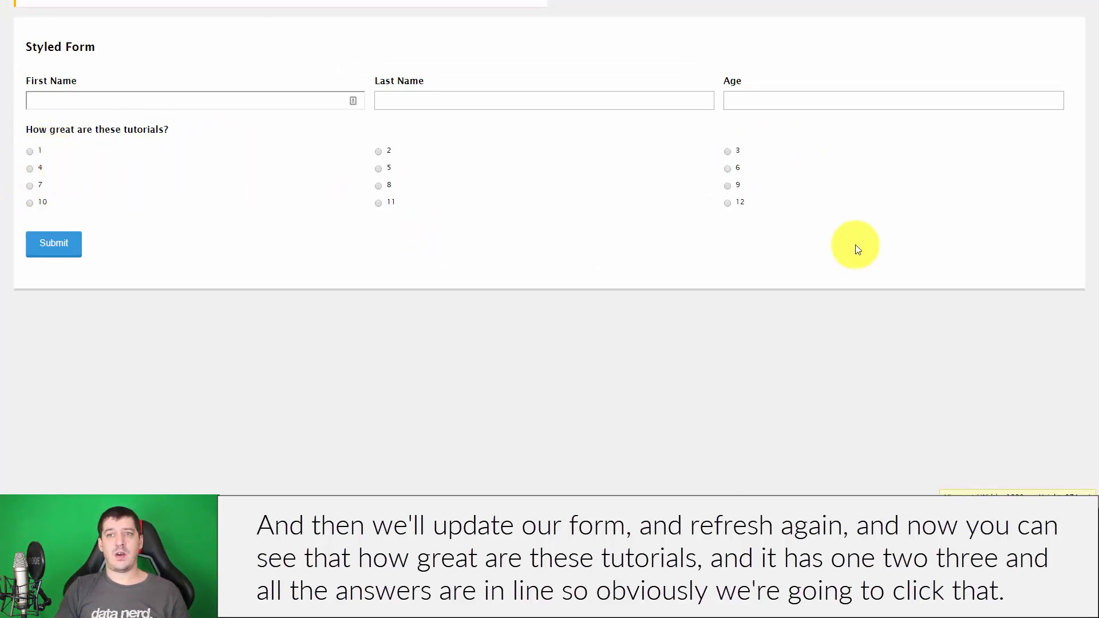
pyautogui.click(728, 205)
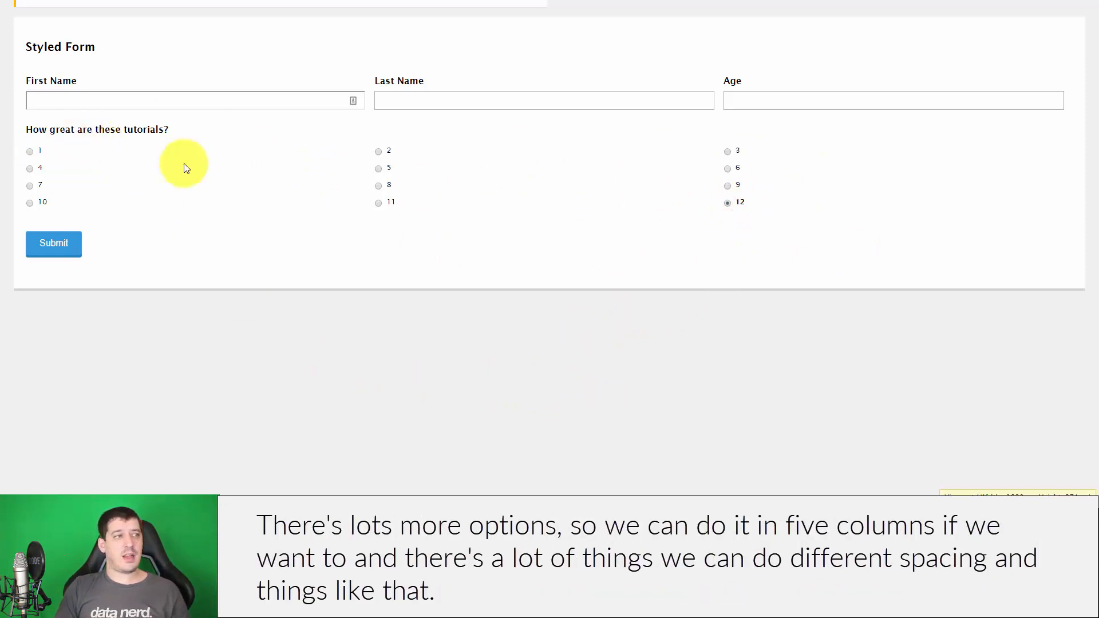
# Step: Return to the form editor and change the radio buttons field's custom CSS class to gf_list_5col
pyautogui.hotkey('ctrl', 'shift', 'Tab')
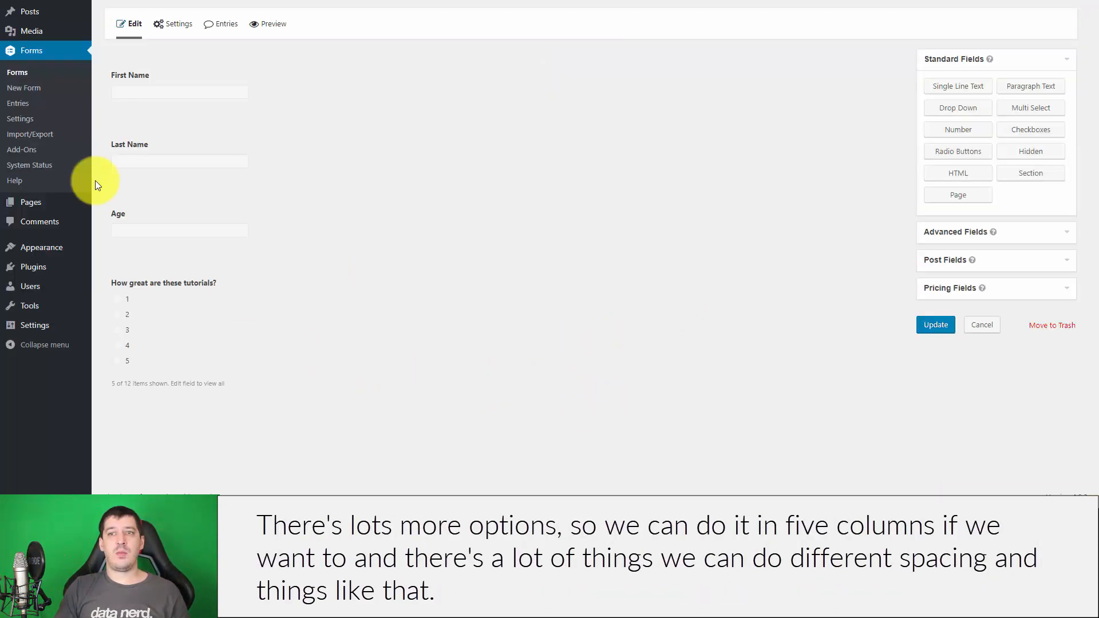
pyautogui.click(184, 278)
pyautogui.scroll(-5, 164, 306)
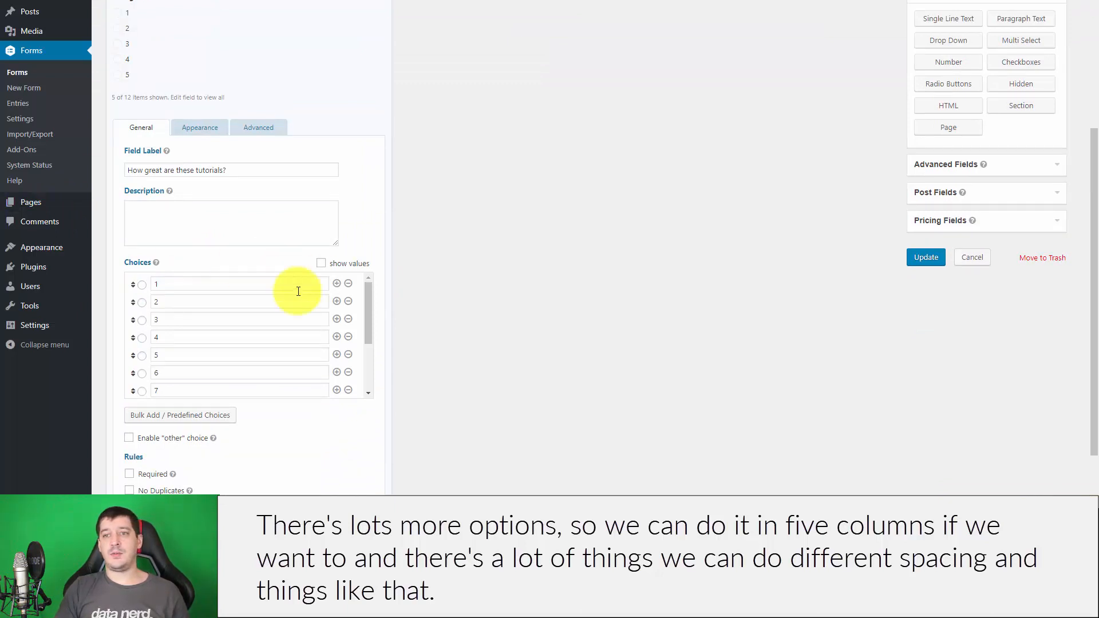
pyautogui.scroll(-2, 244, 419)
pyautogui.click(210, 64)
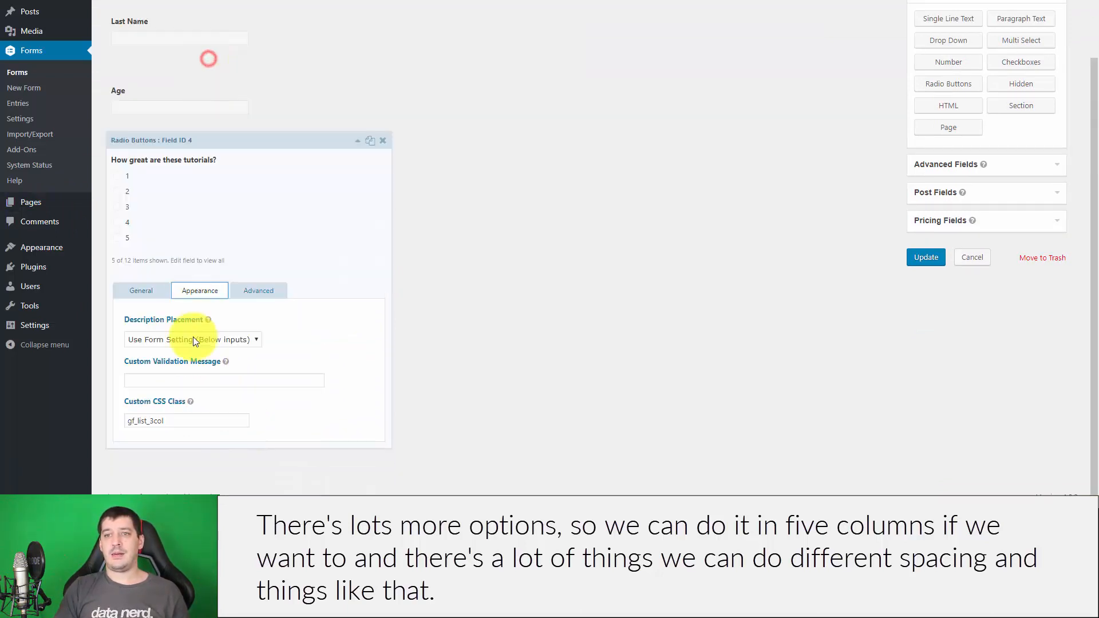
pyautogui.doubleClick(189, 421)
# Step: Save the form and refresh its preview to check the radio button column layout
pyautogui.click(926, 257)
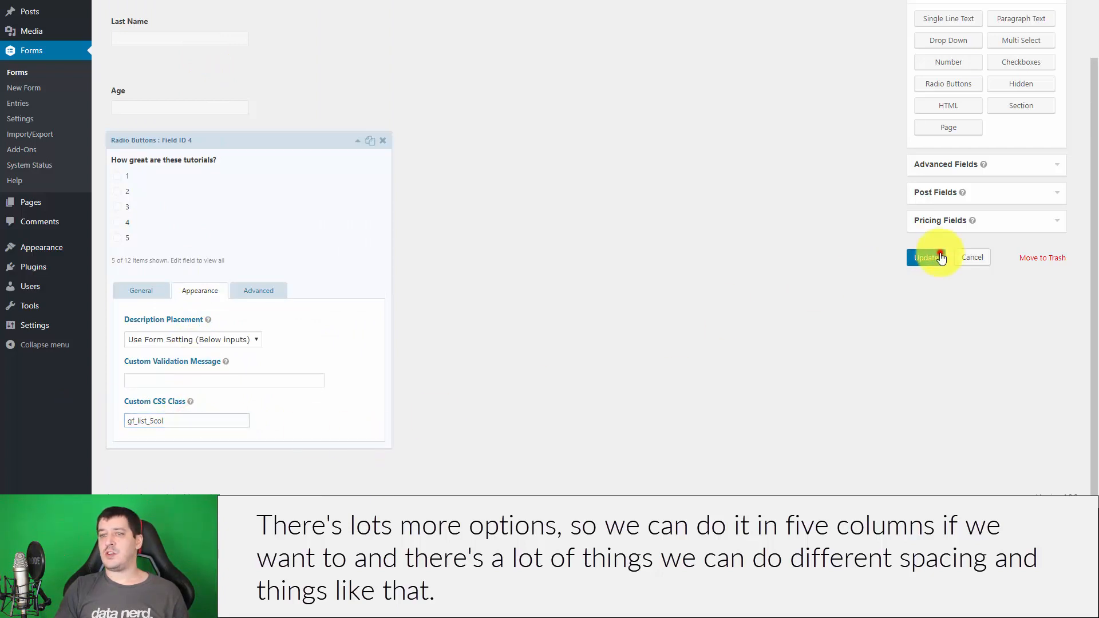
pyautogui.hotkey('ctrl', 'Tab')
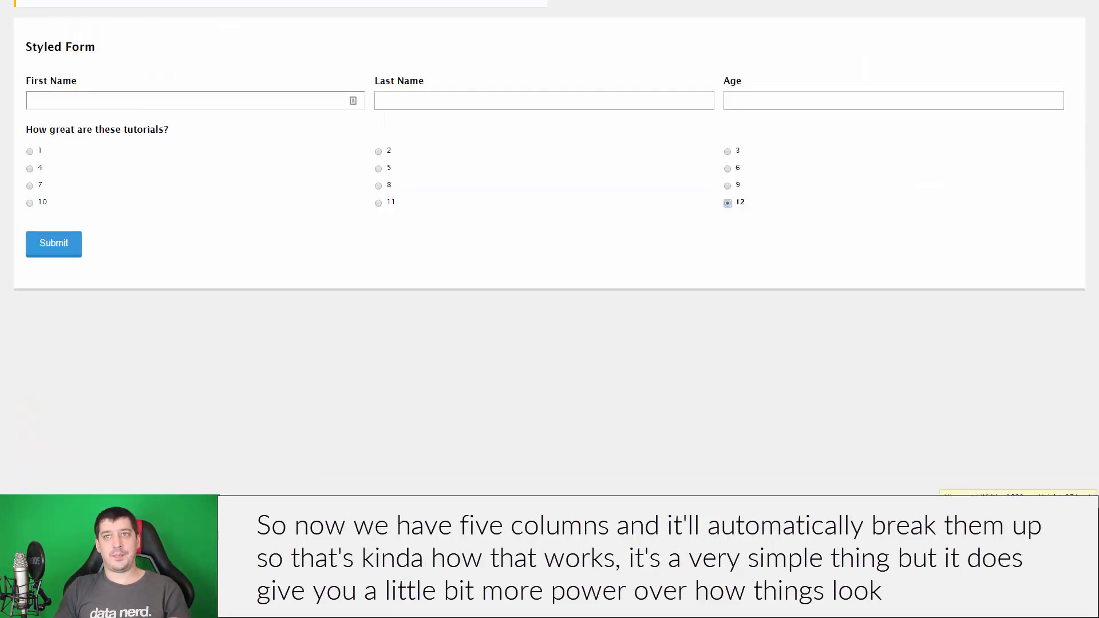
pyautogui.press('F5')
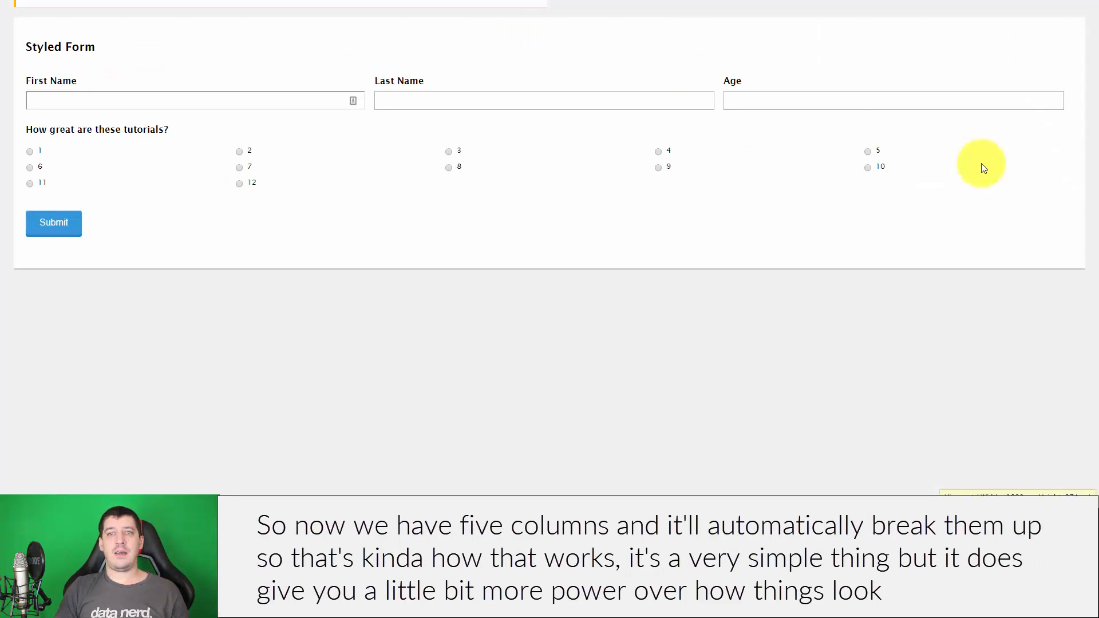